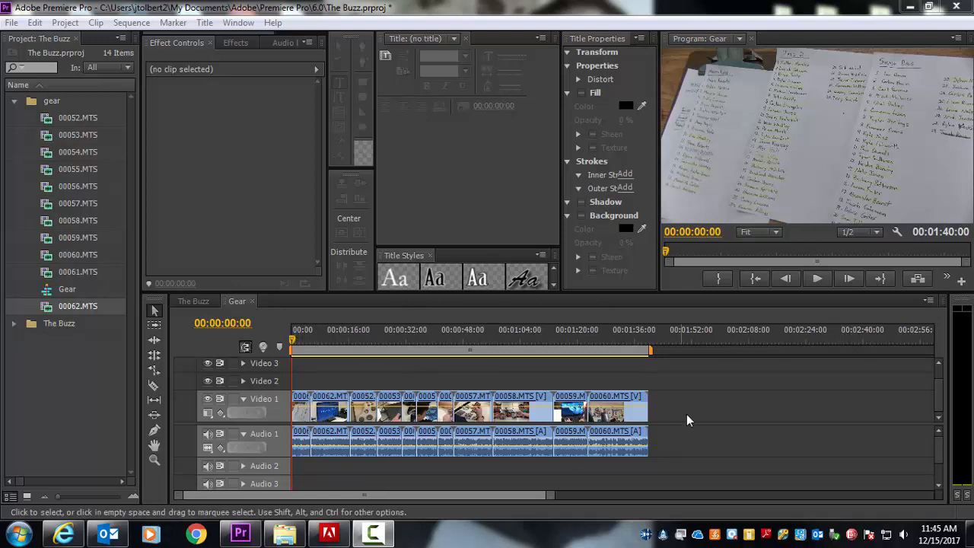
Step: Play the start of the Gear sequence briefly and park the playhead at 00:00:02:12 over the first clip
left_click(812, 283)
left_click(817, 278)
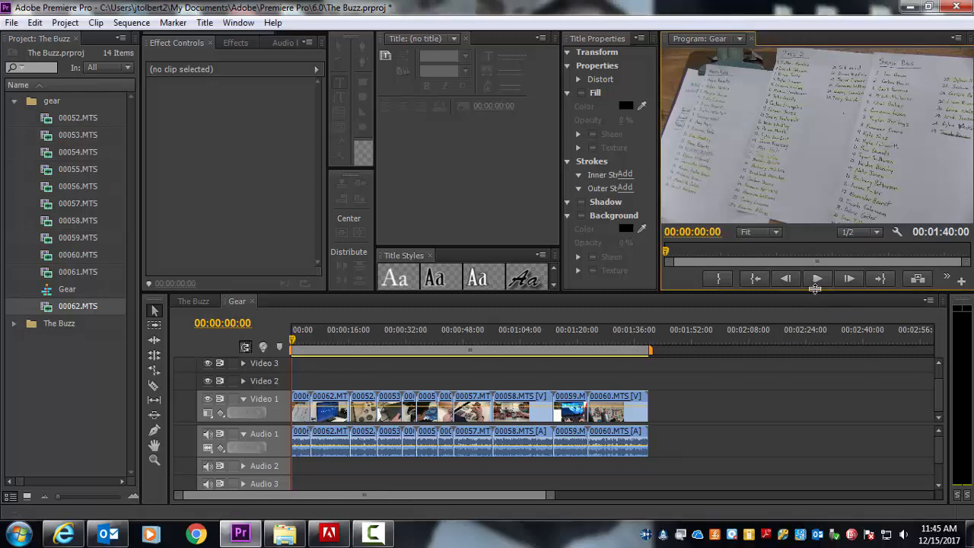
left_click(815, 276)
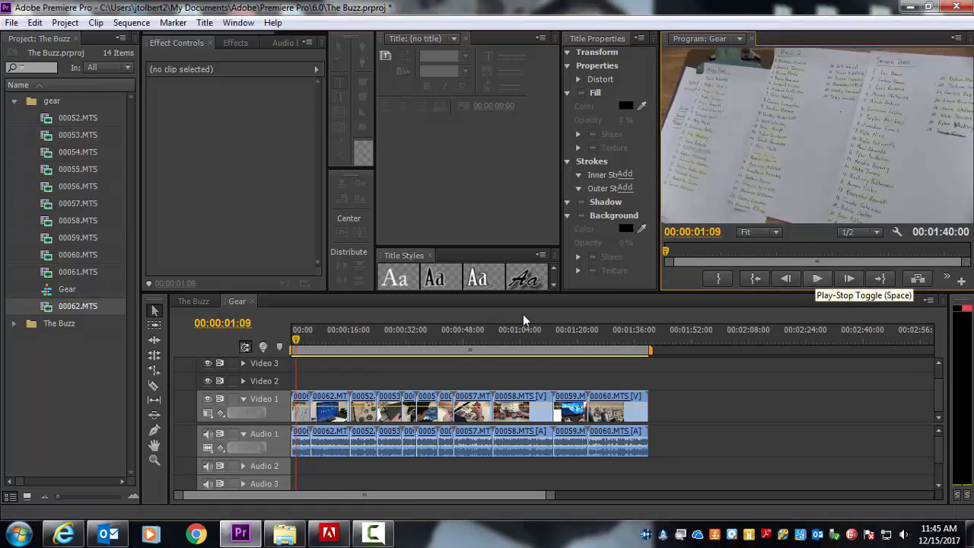
left_click_drag(296, 340, 301, 340)
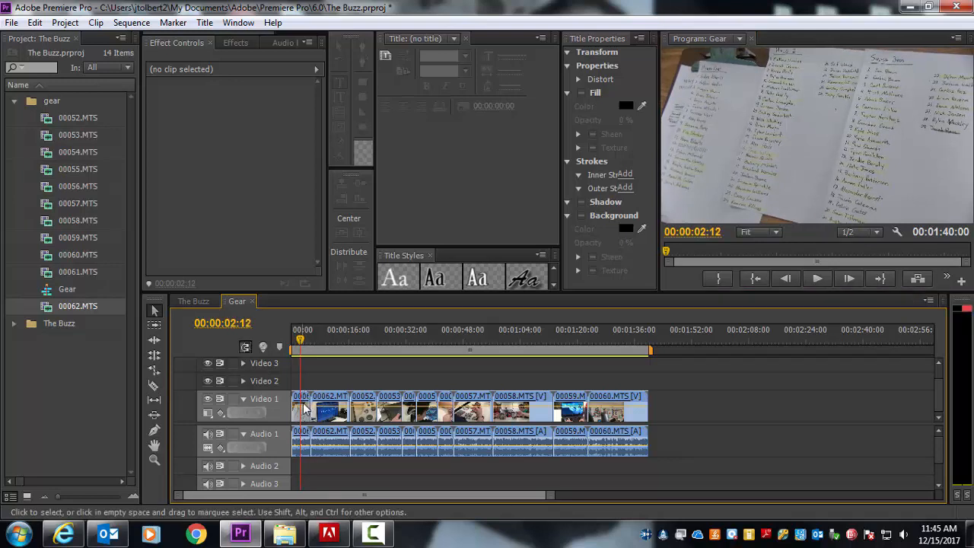
Step: Move all clips after the first one about 43 seconds later as a group, leaving a gap behind the first clip
left_click_drag(704, 385, 315, 466)
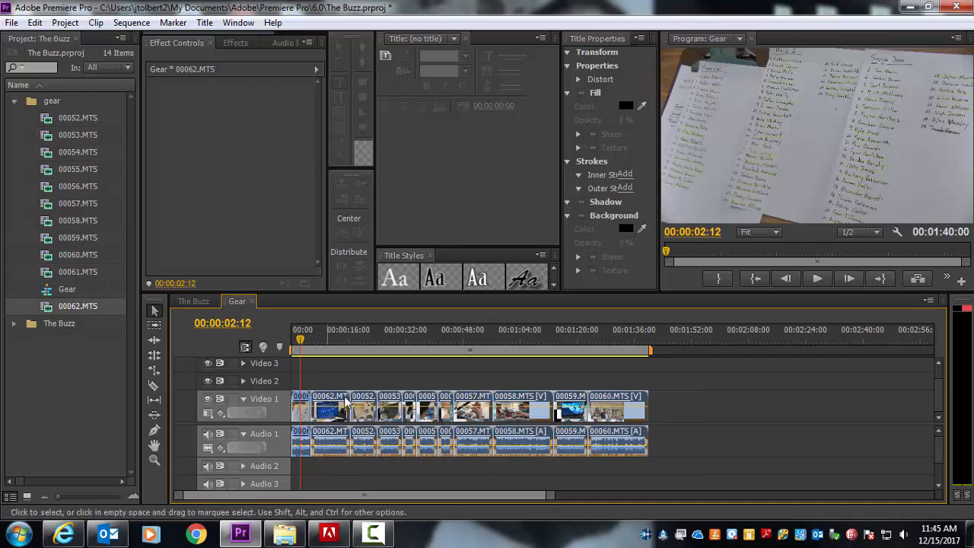
left_click_drag(334, 405, 500, 405)
left_click(358, 372)
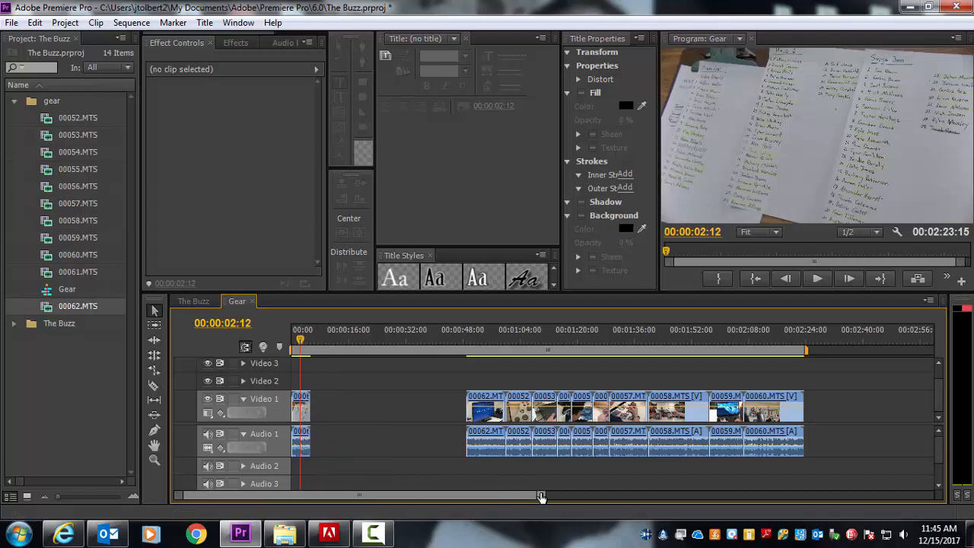
Step: Try unlinking the video and audio of the first clip, 00061.MTS, and selecting each part separately
left_click_drag(542, 496, 373, 496)
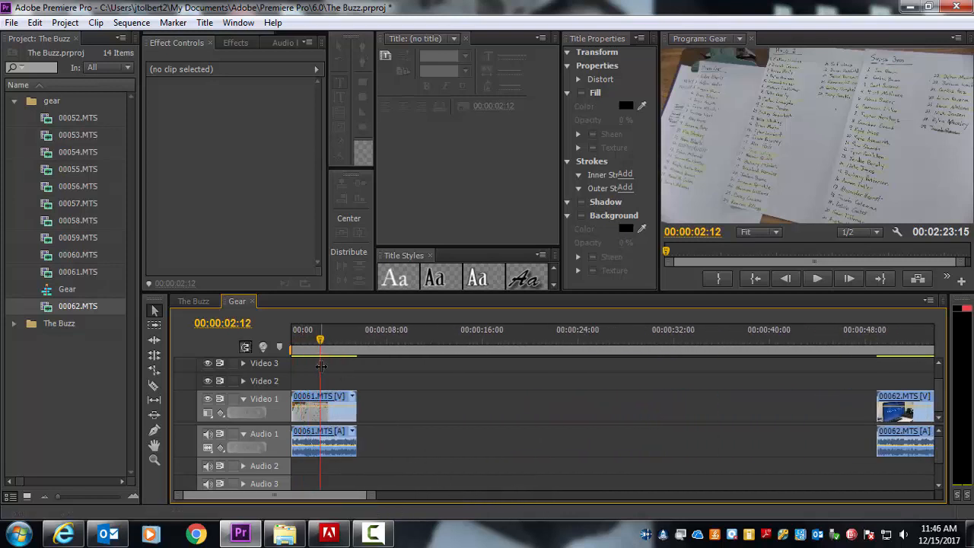
right_click(329, 404)
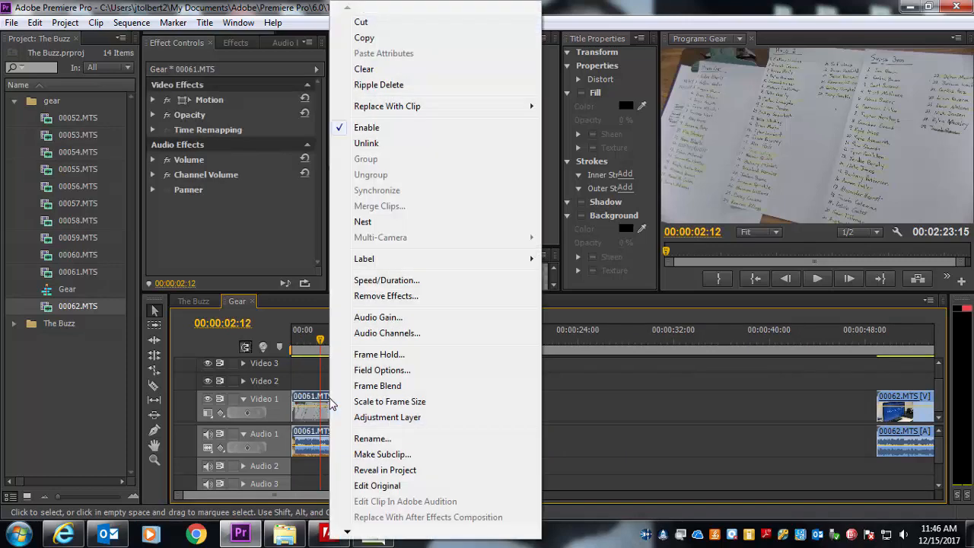
left_click(366, 144)
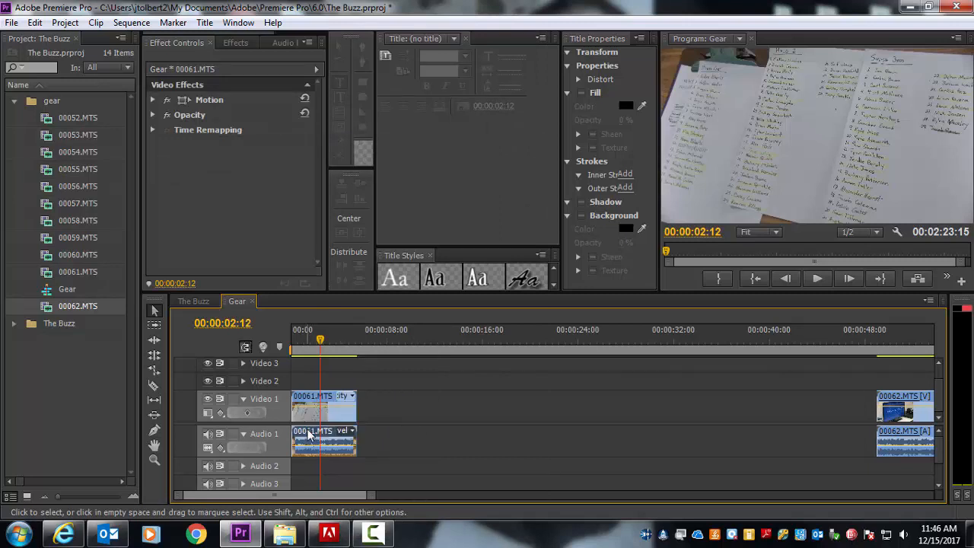
left_click(310, 434)
left_click(312, 400)
left_click(316, 435)
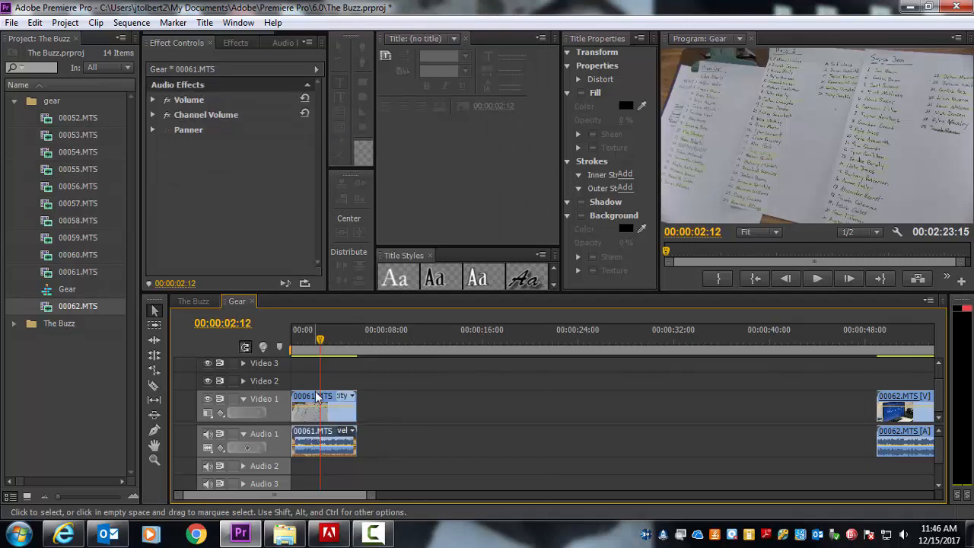
left_click(318, 398)
left_click(320, 435)
left_click(320, 401)
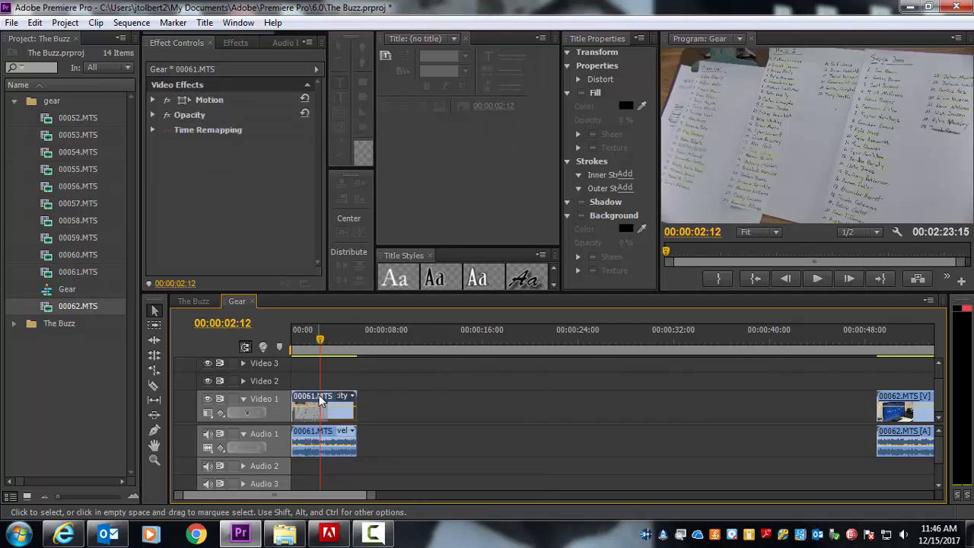
left_click(322, 435)
left_click(321, 397)
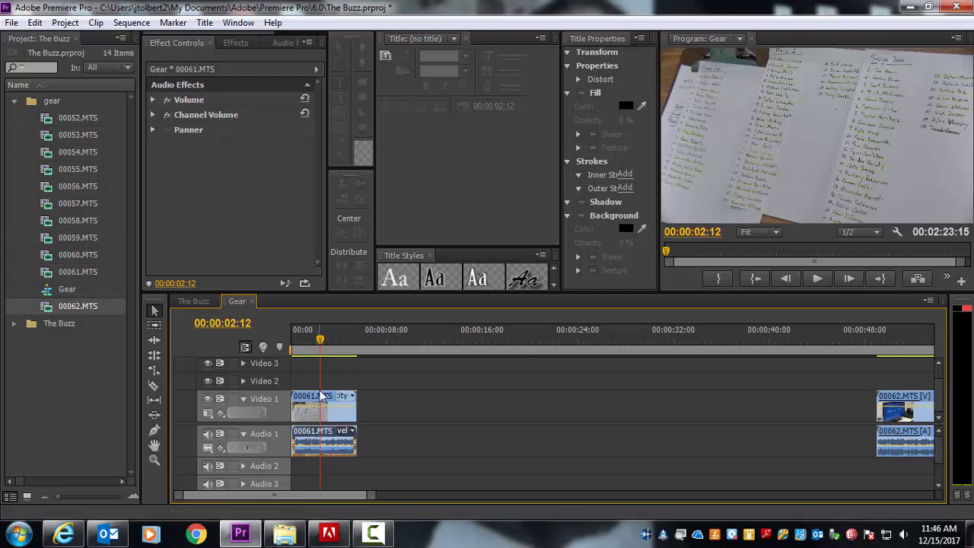
left_click(320, 399)
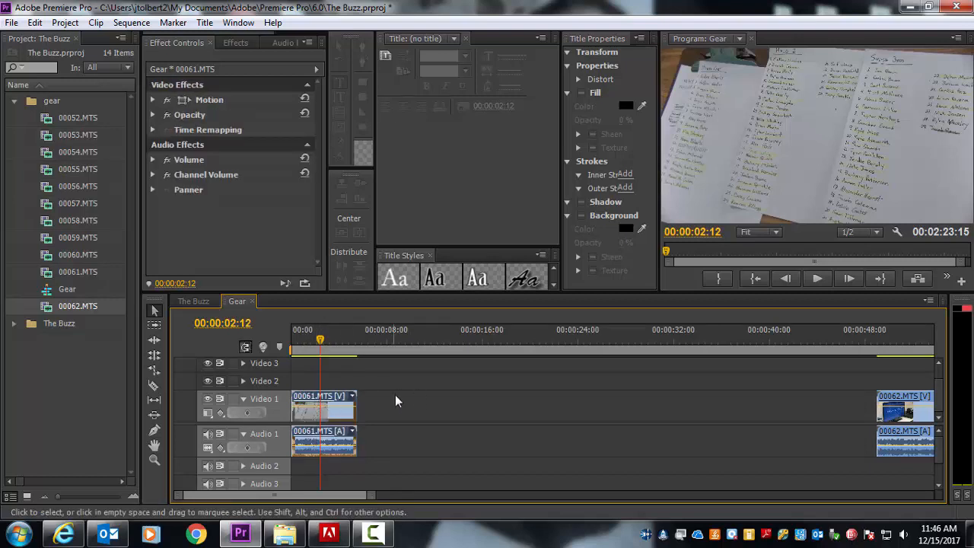
Step: Unlink the video and audio of the first clip, 00061.MTS, and check that each part can be selected on its own
left_click(396, 401)
left_click(329, 398)
left_click_drag(330, 399, 293, 431)
right_click(328, 399)
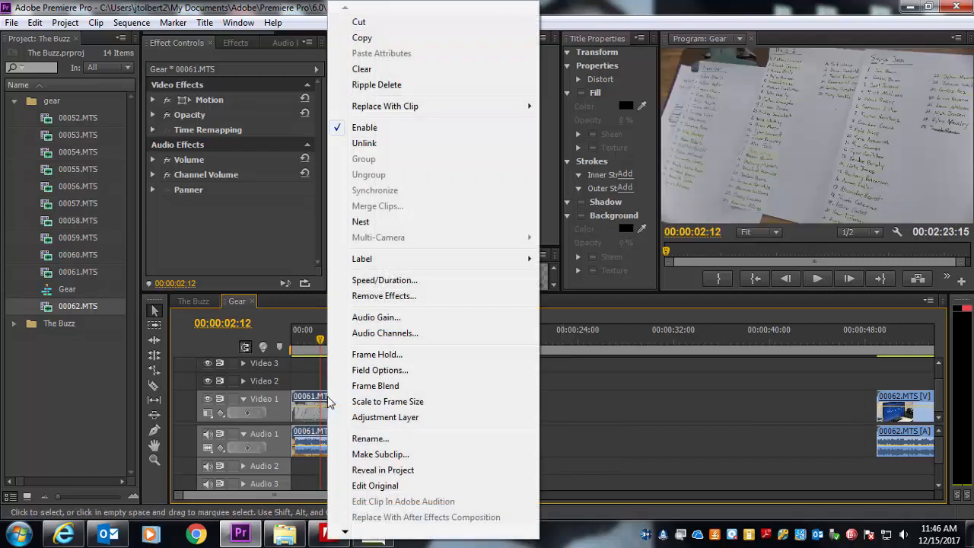
left_click(364, 143)
left_click(320, 436)
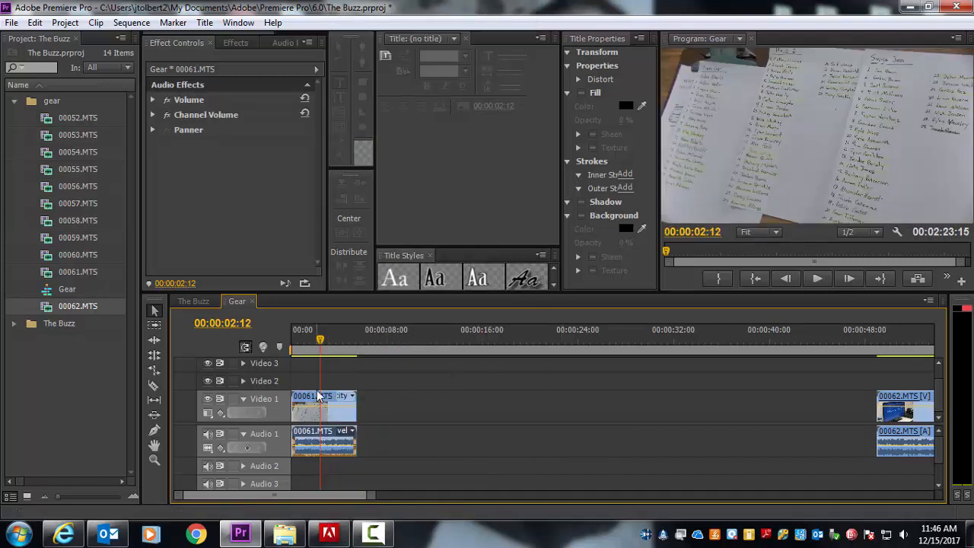
left_click(319, 400)
left_click(318, 435)
left_click(318, 402)
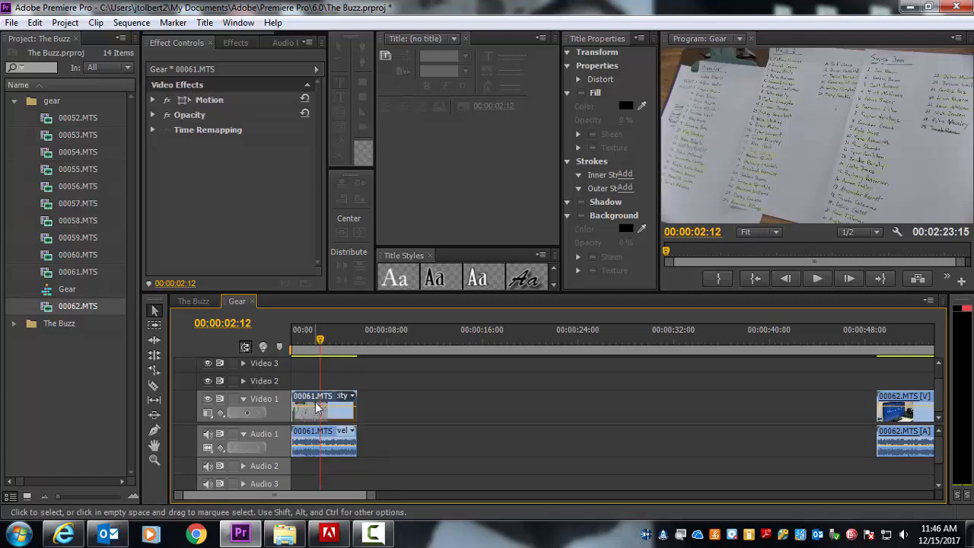
Step: Try deleting only the audio of the first clip, play the clip back, and return the playhead near the start
left_click(320, 436)
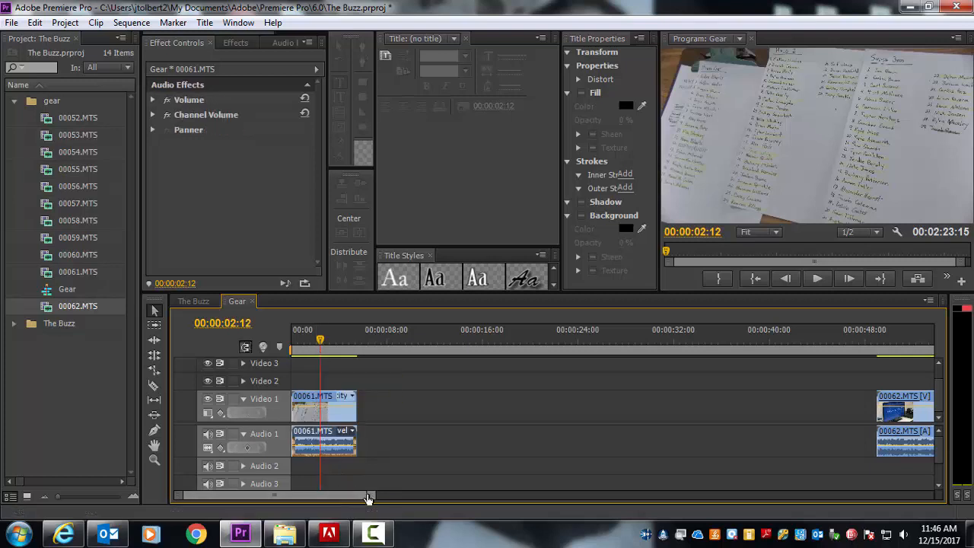
left_click_drag(367, 496, 524, 495)
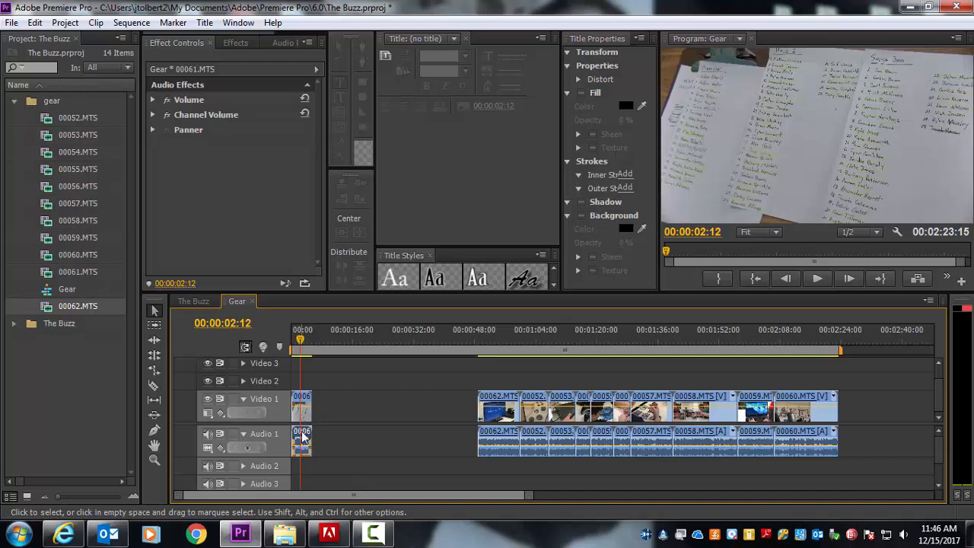
key("Delete")
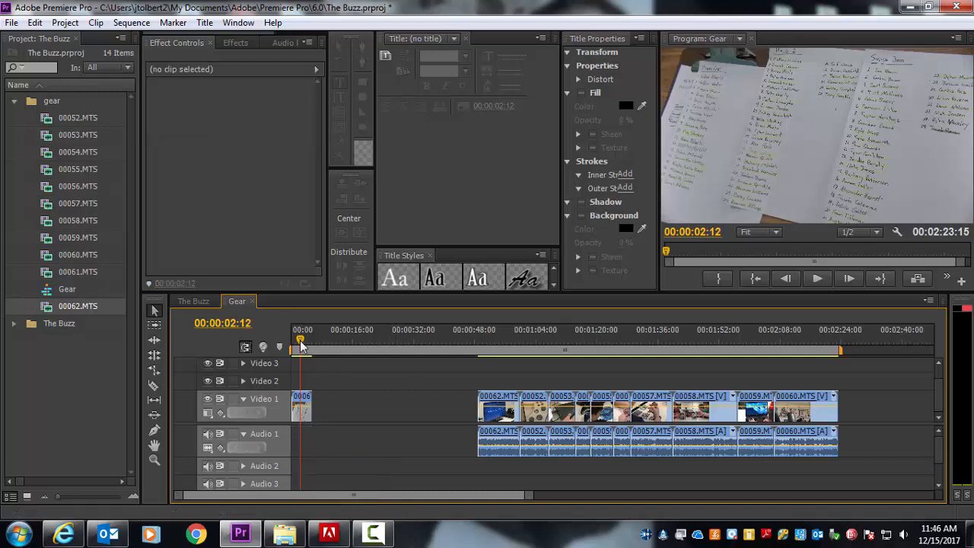
left_click_drag(299, 340, 294, 340)
key("space")
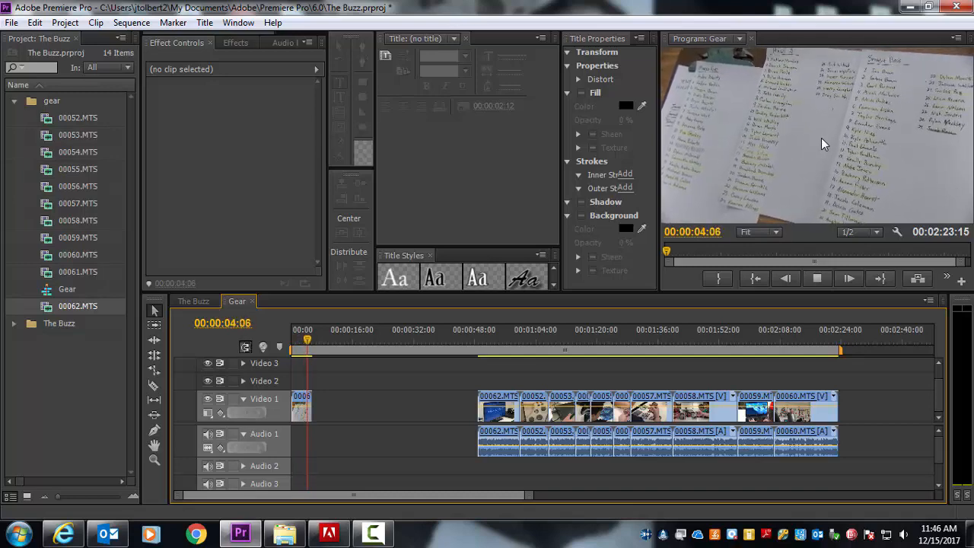
key("space")
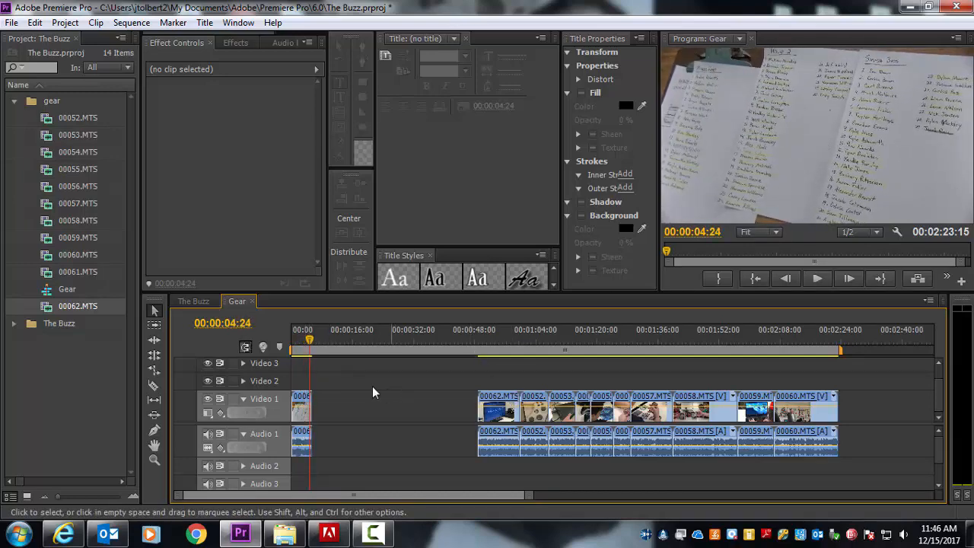
left_click_drag(307, 343, 292, 344)
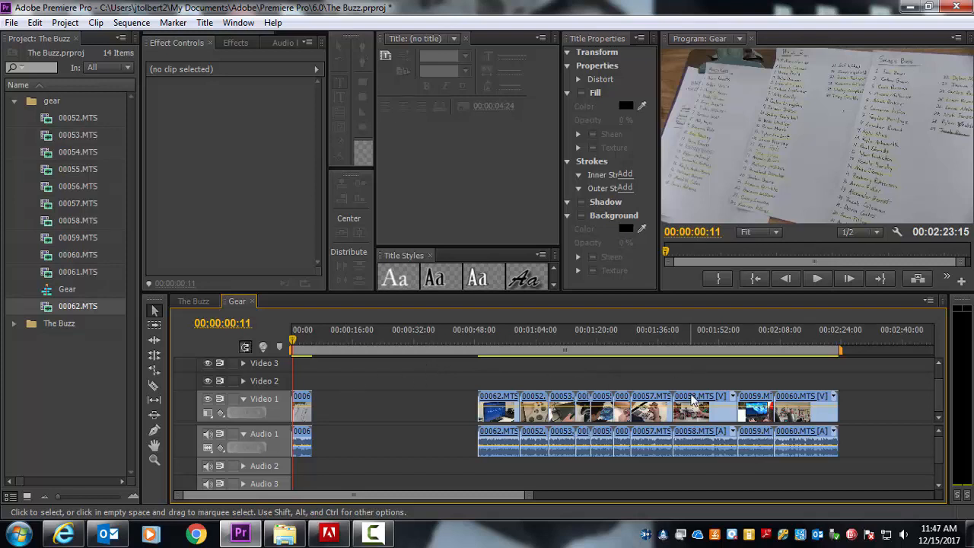
Step: Move clip 00058.MTS into the gap shortly after the first clip, play part of it, and set the playhead to 00:00:16:08
left_click_drag(692, 399, 350, 400)
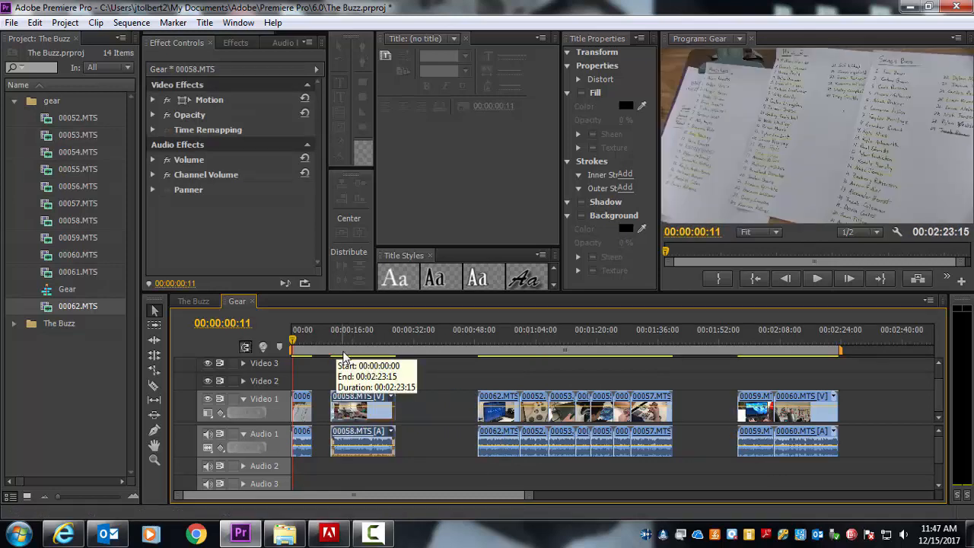
left_click(343, 348)
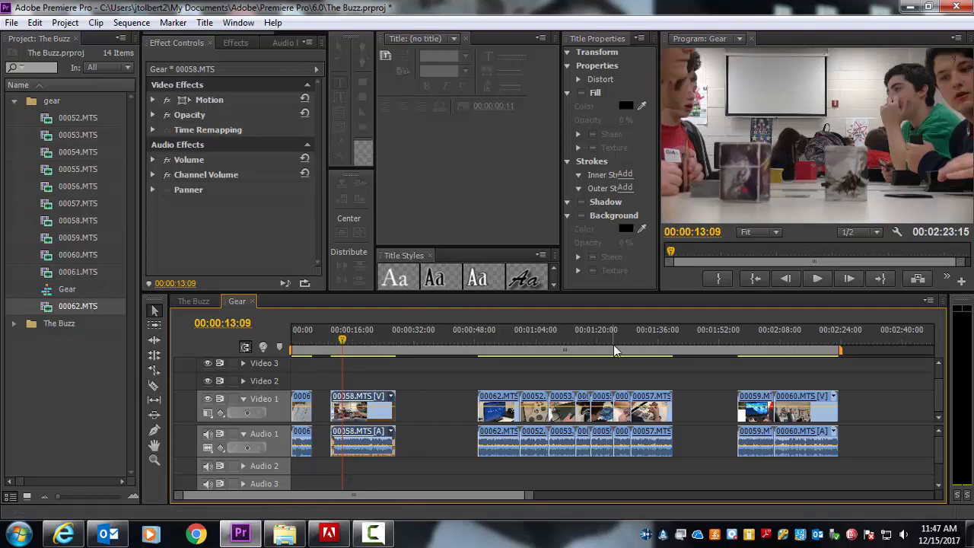
key("space")
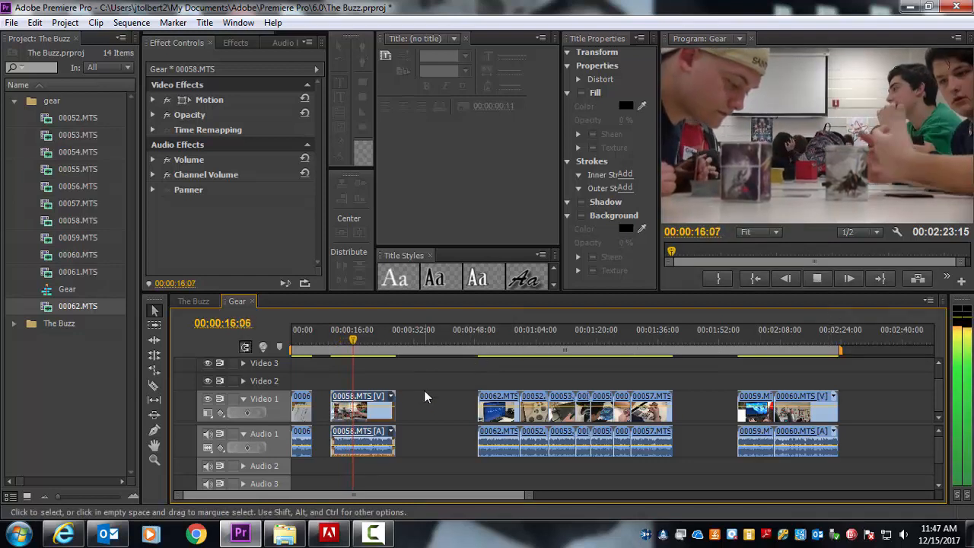
key("space")
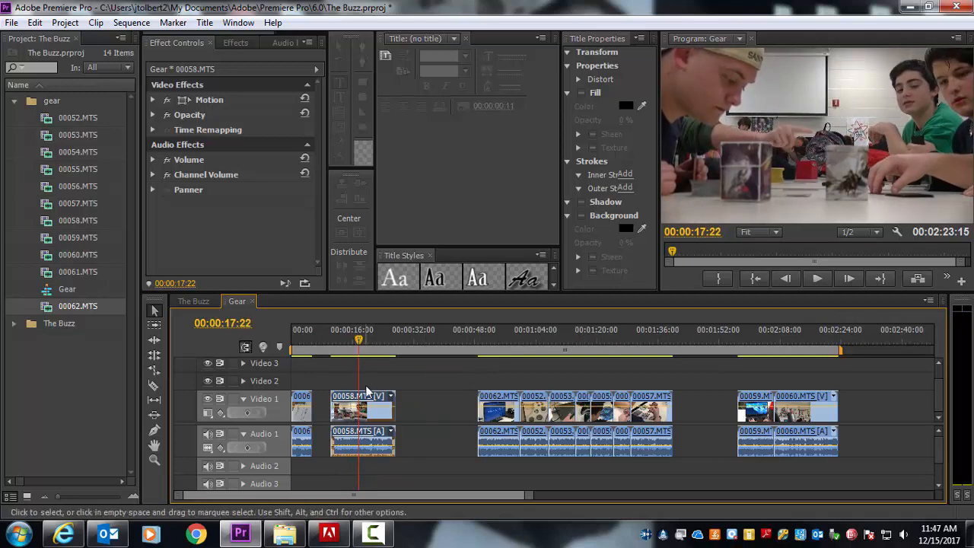
left_click_drag(361, 344, 352, 344)
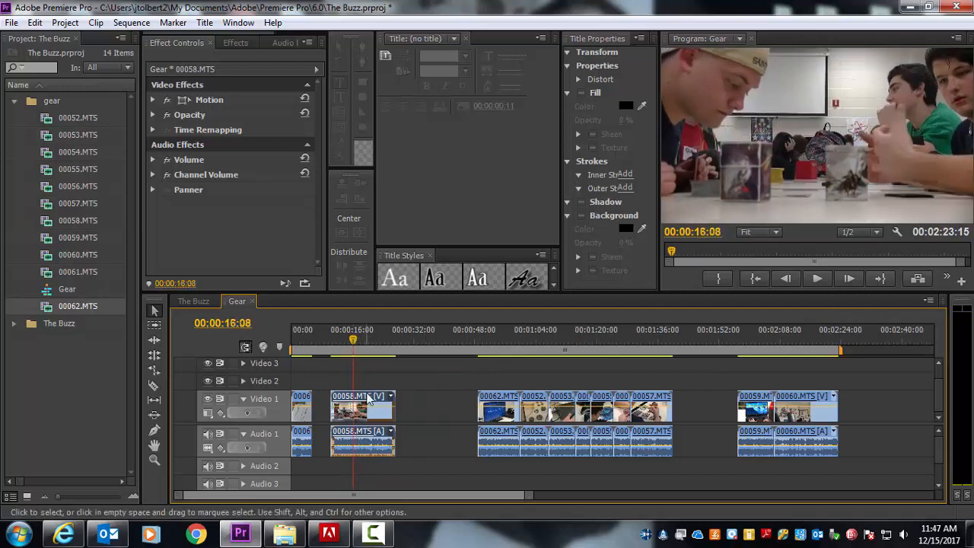
Step: Unlink clip 00058.MTS and delete only its video part, keeping the audio
right_click(367, 407)
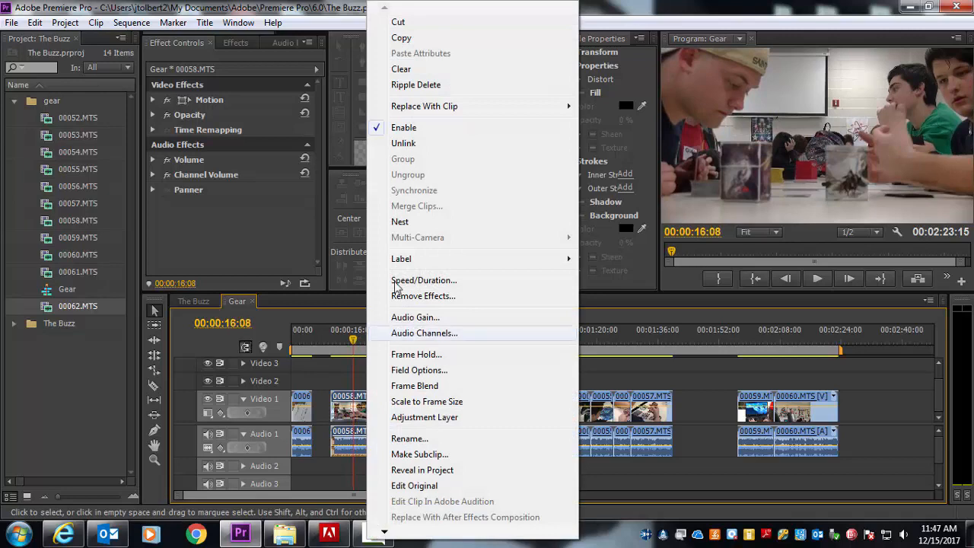
left_click(403, 143)
left_click(358, 407)
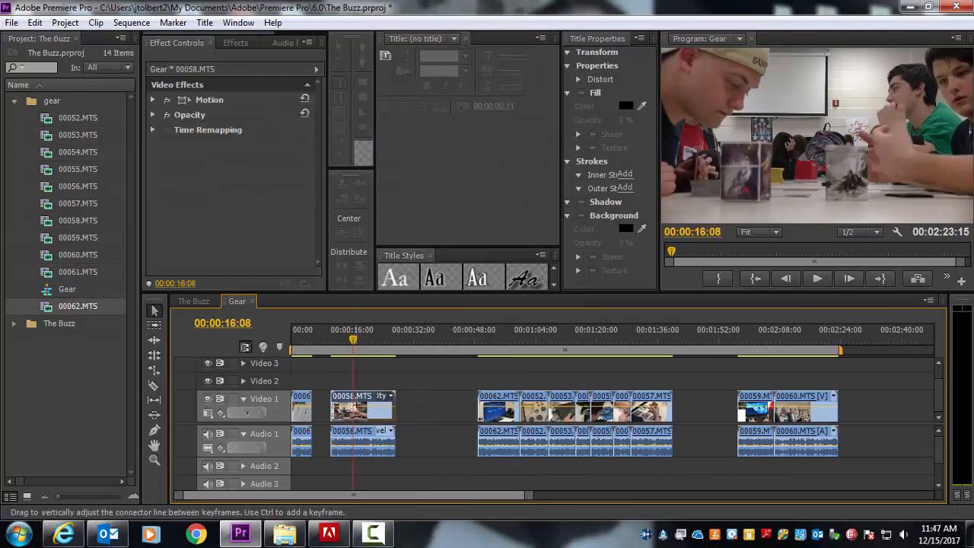
key("Delete")
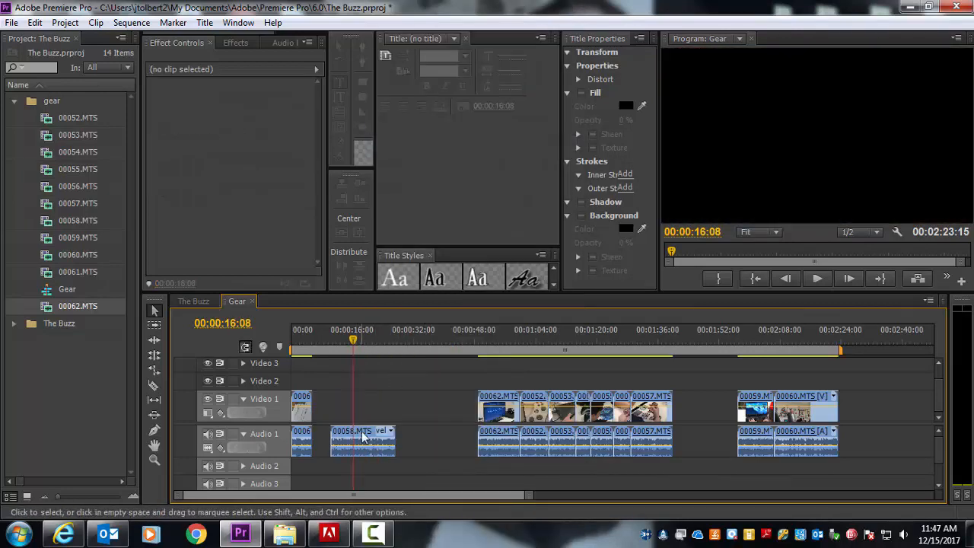
Step: Shift the remaining 00058.MTS audio slightly later on Audio 1
left_click_drag(363, 435, 375, 435)
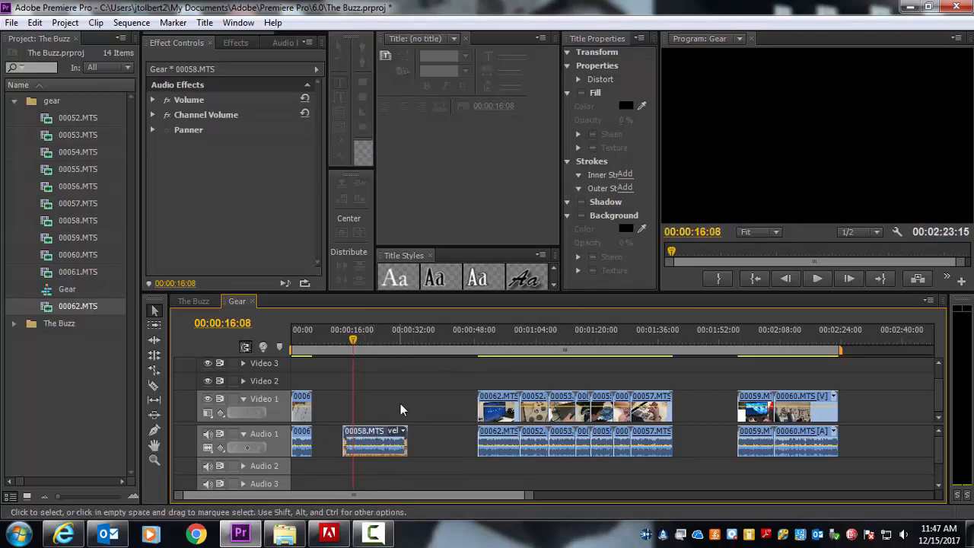
left_click(393, 377)
left_click(394, 443)
Step: Delete only the audio part of the first clip, 00061.MTS, from Audio 1
left_click(303, 439)
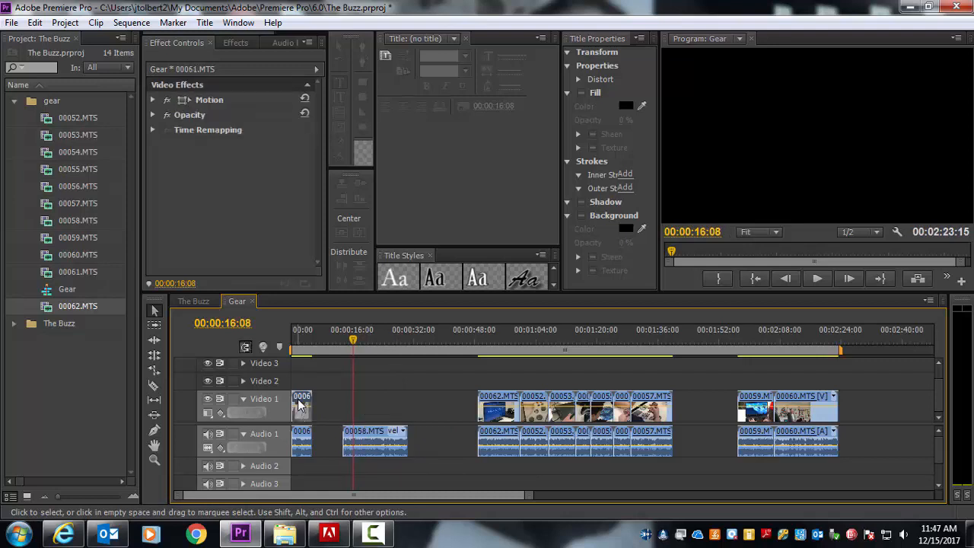
left_click(304, 439, "alt")
key("Delete")
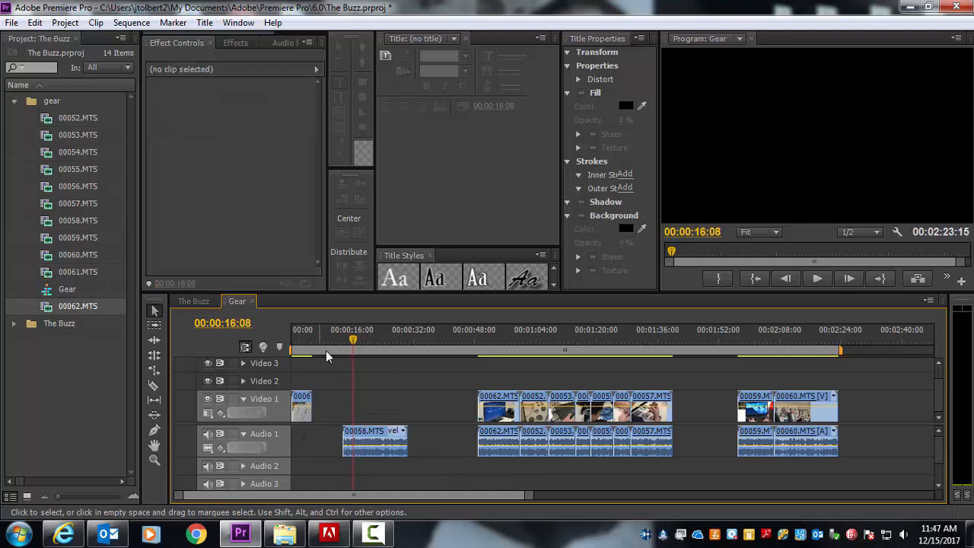
Step: Set the playhead to 00:00:21:10 over the 00058.MTS audio and move the 00061.MTS video above that audio on Video 1
left_click(301, 346)
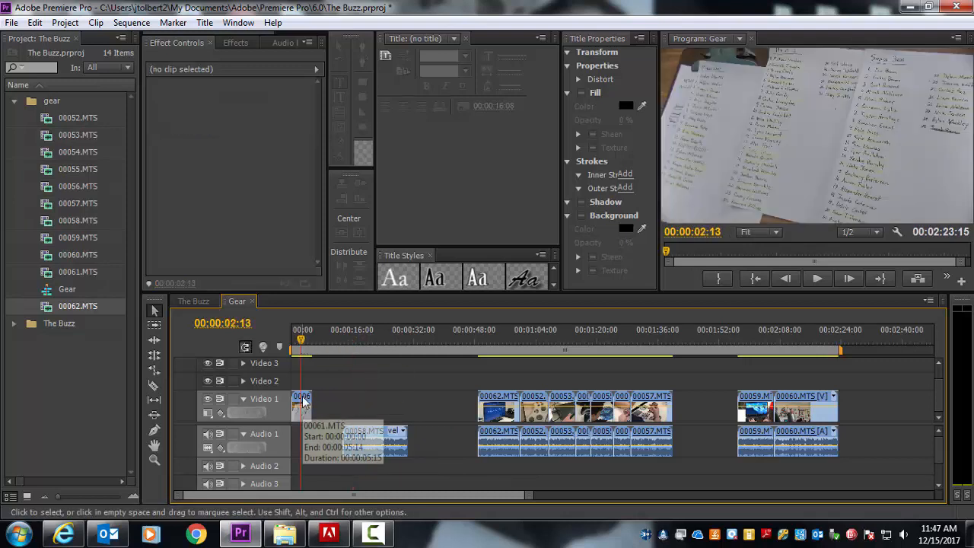
left_click(370, 345)
left_click(375, 430)
left_click_drag(369, 342, 373, 340)
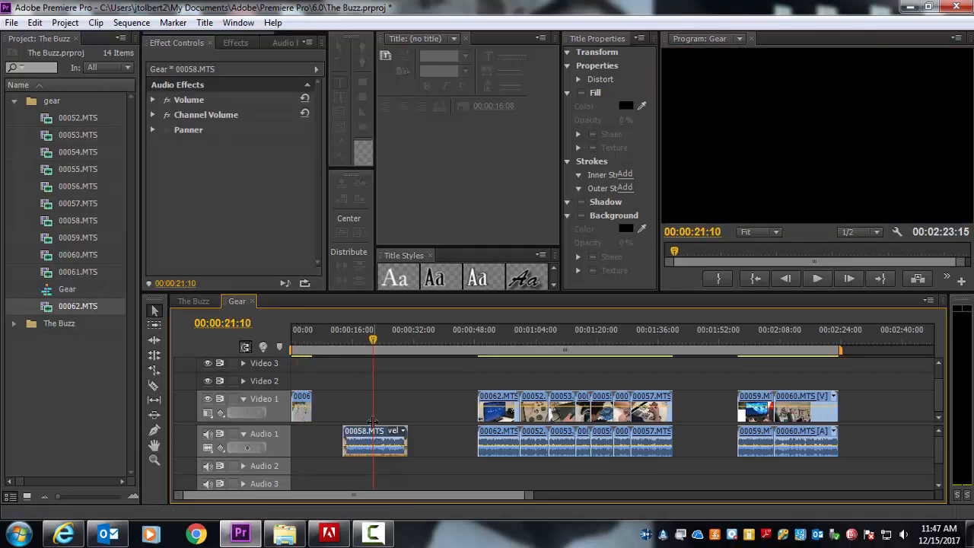
left_click(304, 398)
left_click_drag(304, 398, 371, 398)
left_click(404, 398)
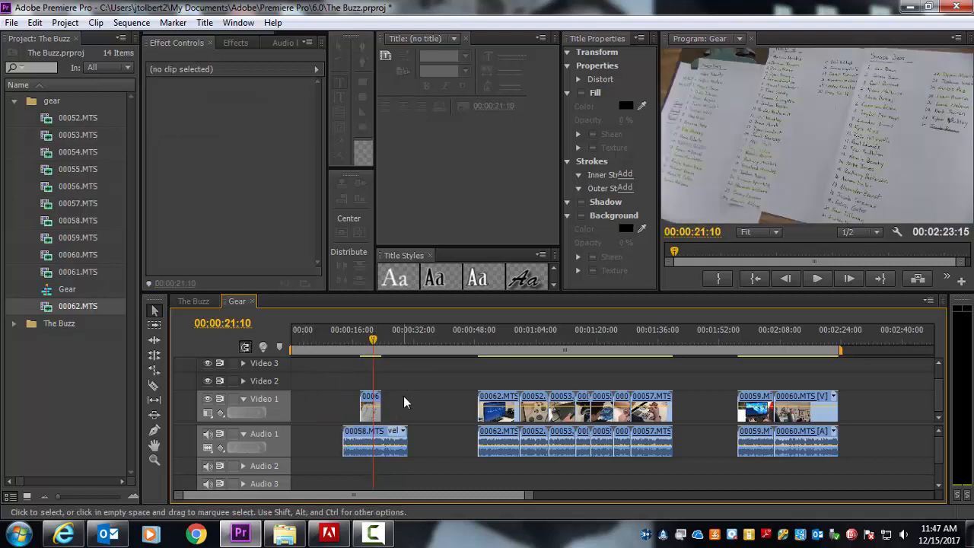
Step: Play back the 00061.MTS video together with the 00058.MTS audio and return the playhead to 00:00:20:29
left_click(363, 341)
key("space")
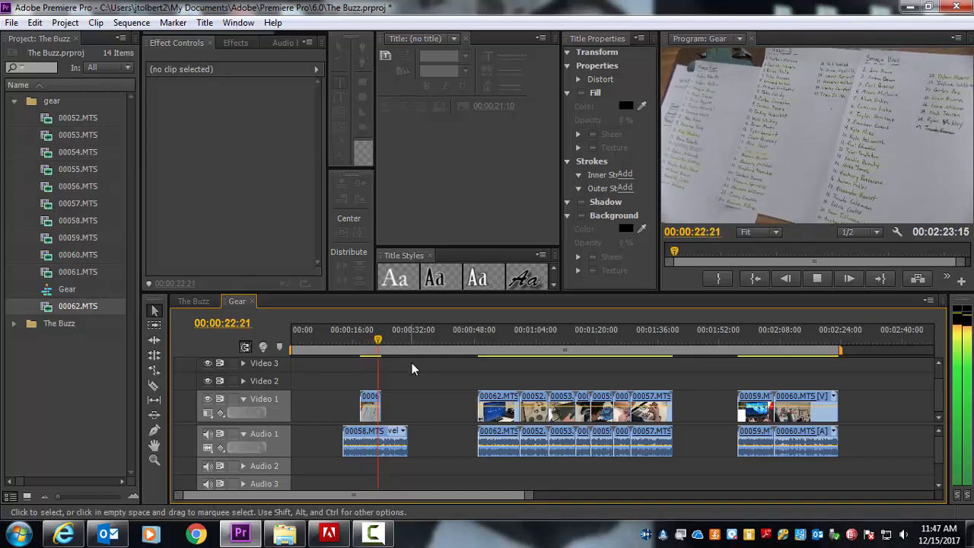
key("space")
left_click_drag(379, 341, 371, 340)
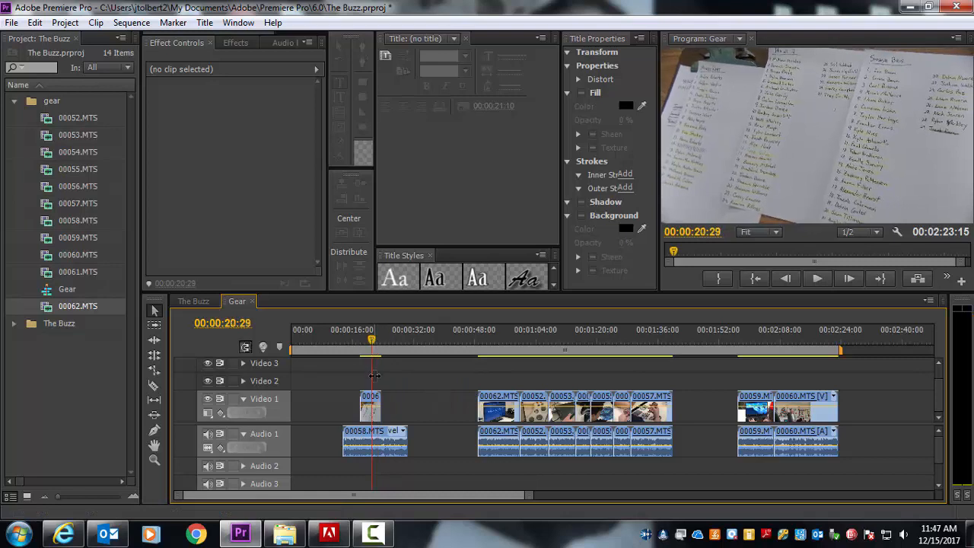
Step: Trim both ends of the 00058.MTS audio on Audio 1 to match the length of the 00061.MTS video above it
left_click(374, 441)
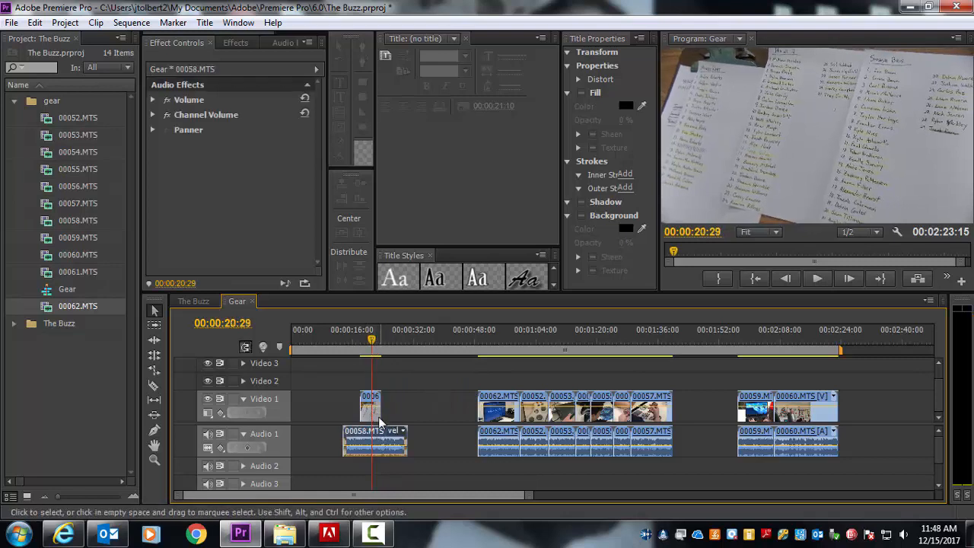
left_click(372, 406)
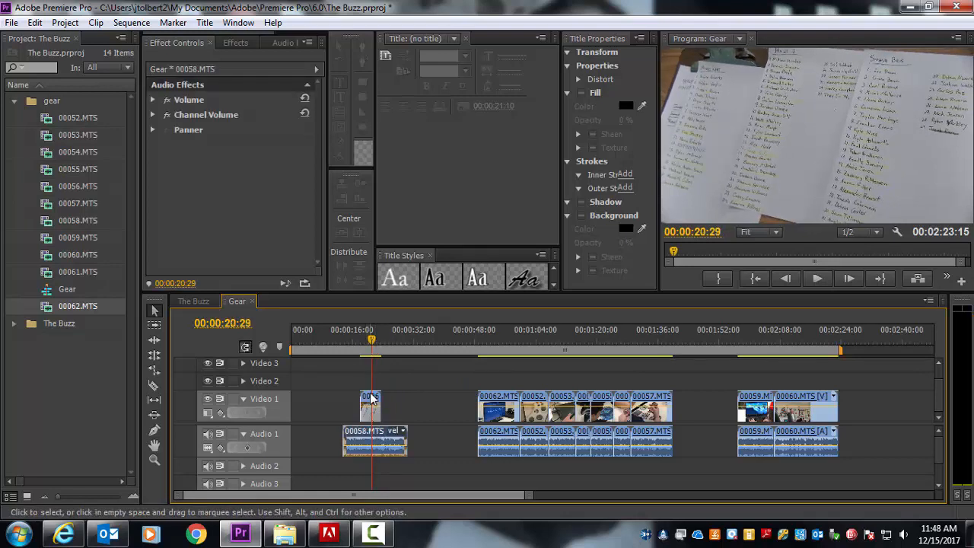
left_click(379, 436)
left_click_drag(346, 435, 383, 435)
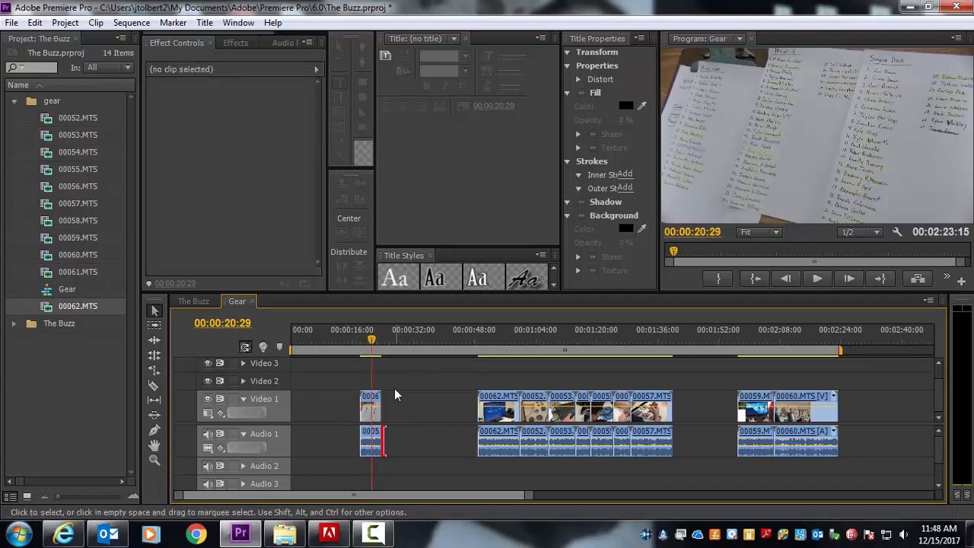
left_click_drag(376, 334, 370, 333)
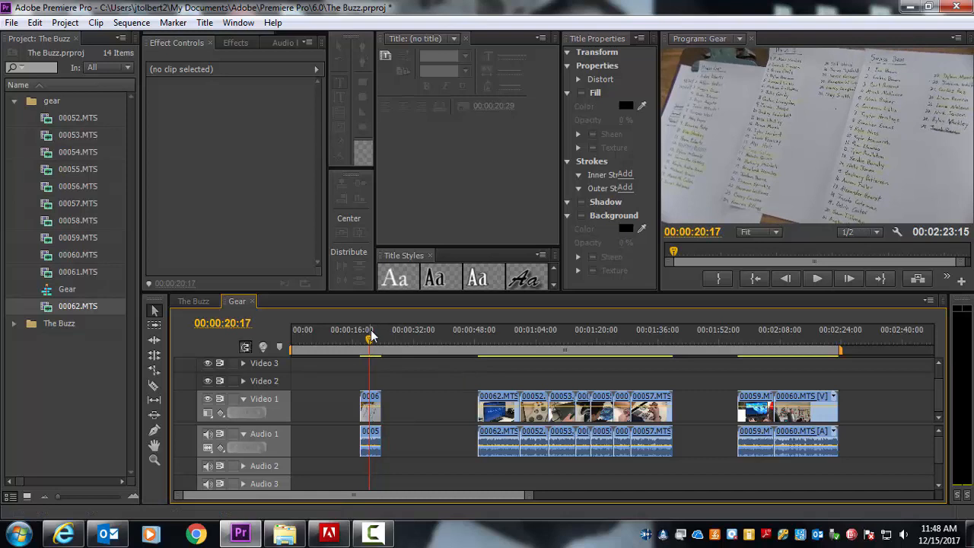
left_click_drag(417, 380, 575, 490)
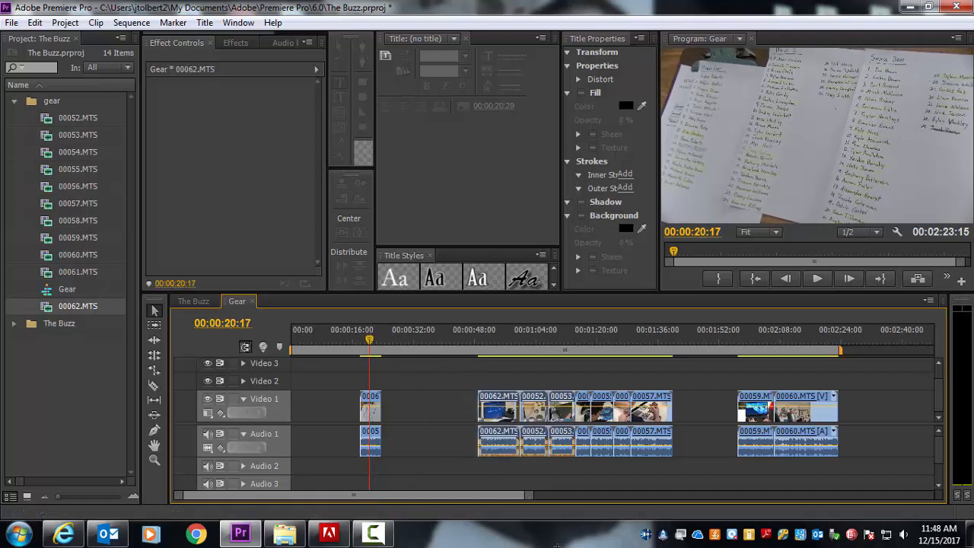
left_click(425, 376)
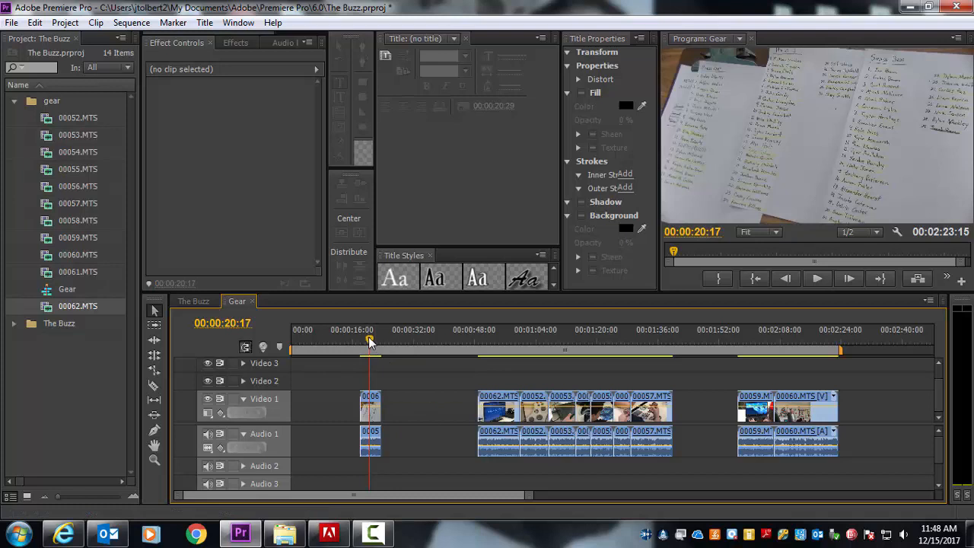
left_click_drag(371, 341, 369, 341)
left_click(373, 403)
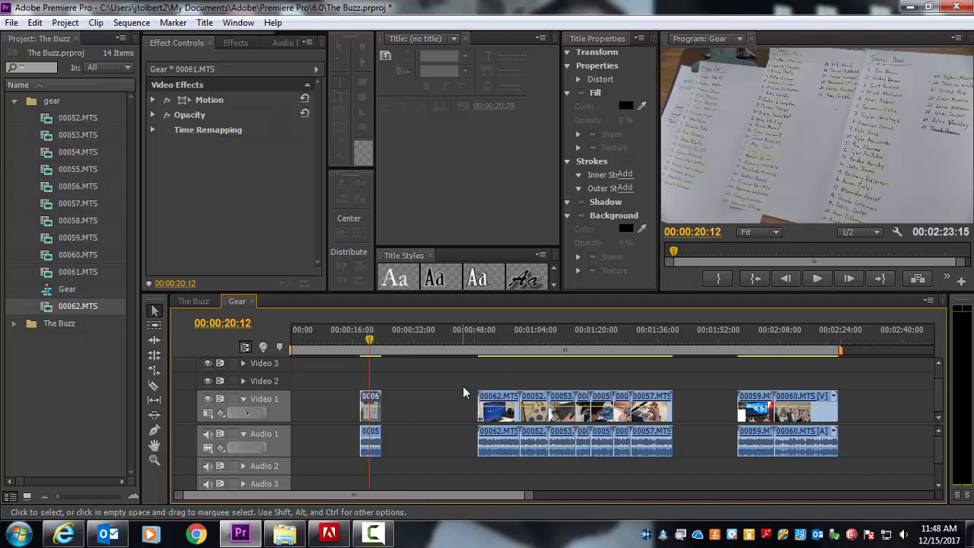
Step: Play a short part of 00062.MTS starting from 00:00:51:25
left_click(491, 350)
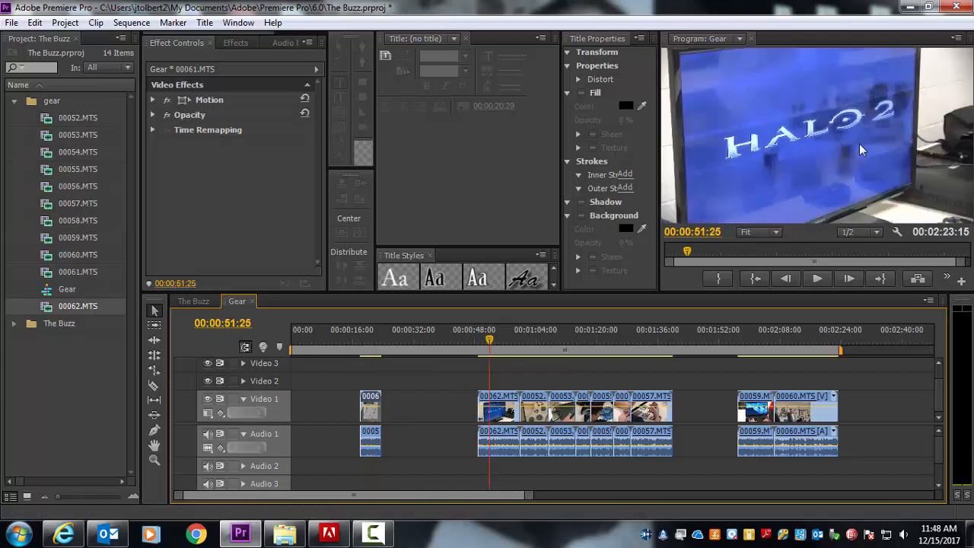
key("space")
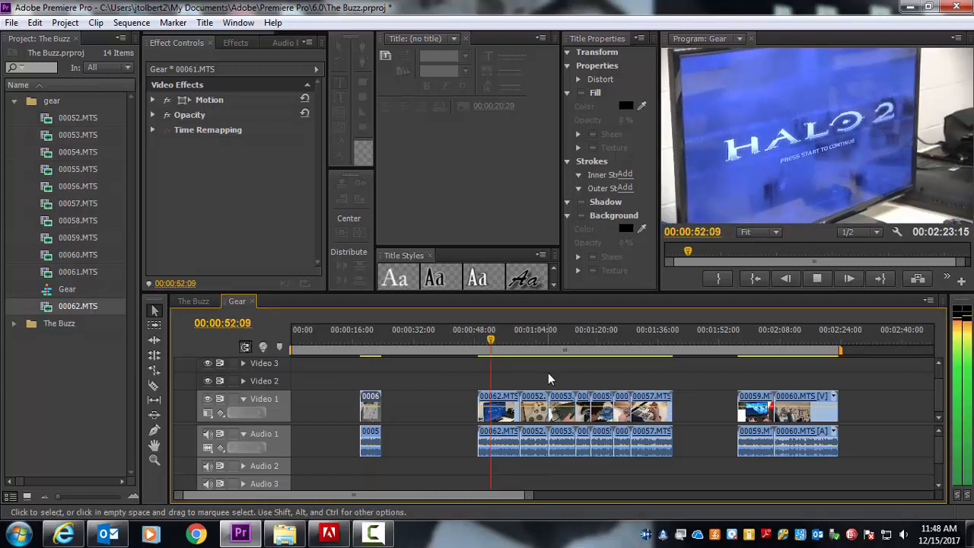
key("space")
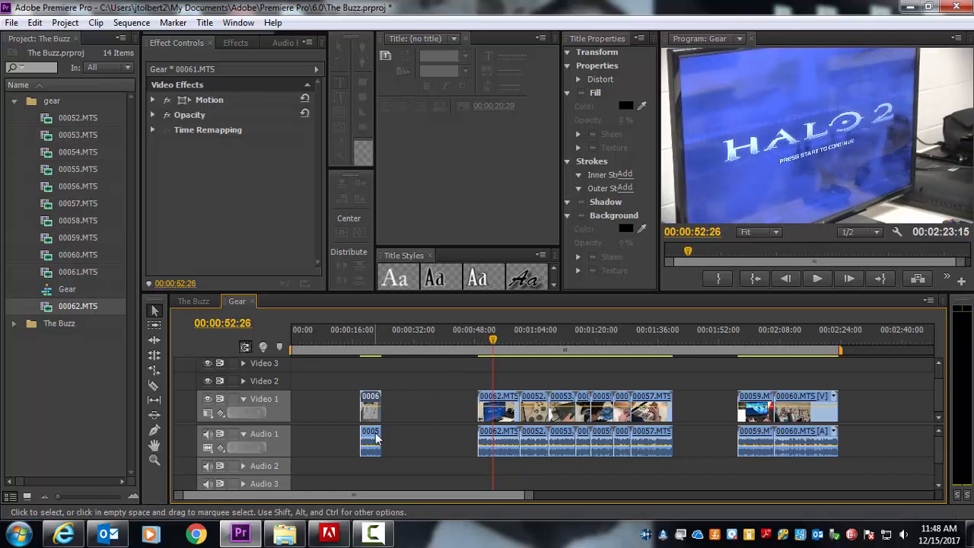
Step: Move the trimmed 00058.MTS audio to Audio 2 starting at 00:00:52:26, beneath 00062.MTS, and expand the Audio 2 track
left_click_drag(375, 438, 423, 409)
left_click_drag(527, 491, 539, 490)
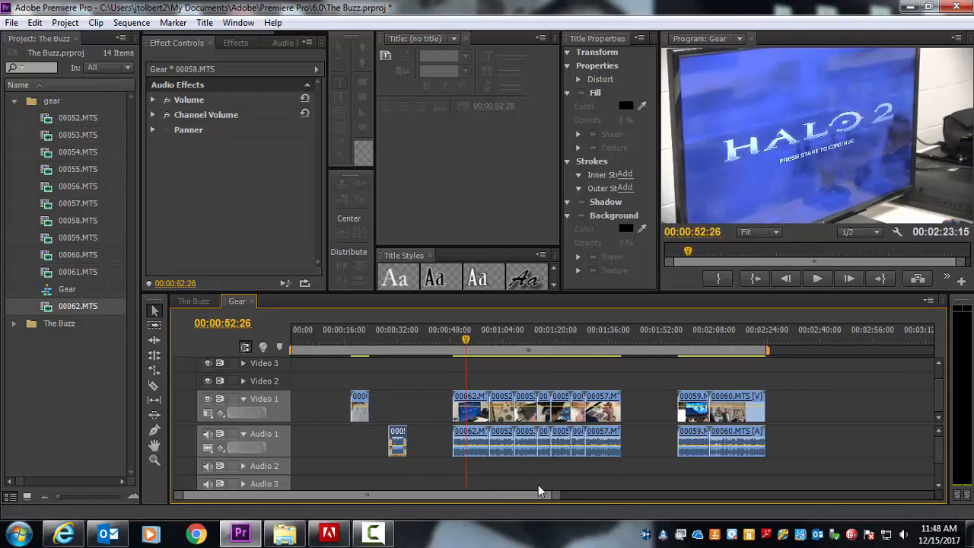
left_click_drag(398, 440, 485, 445)
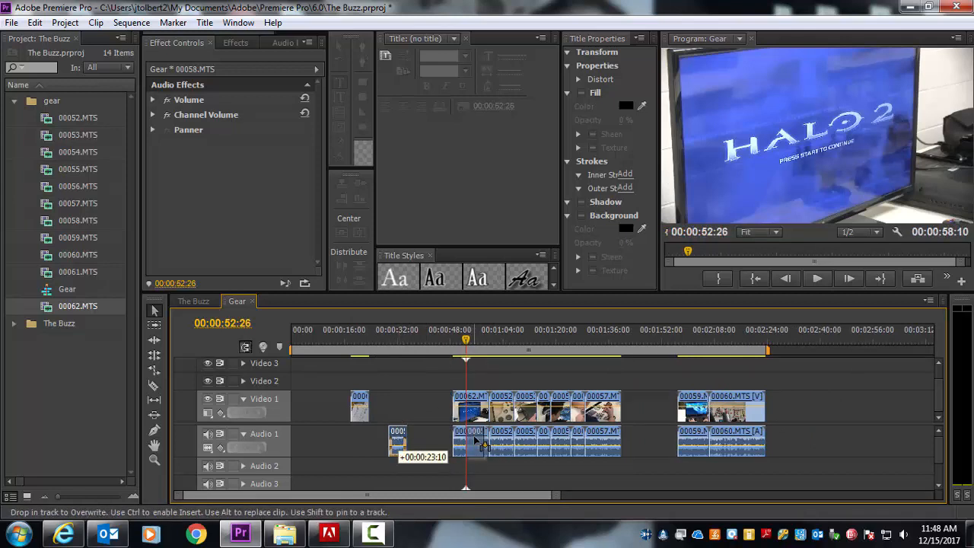
left_click_drag(414, 441, 416, 441)
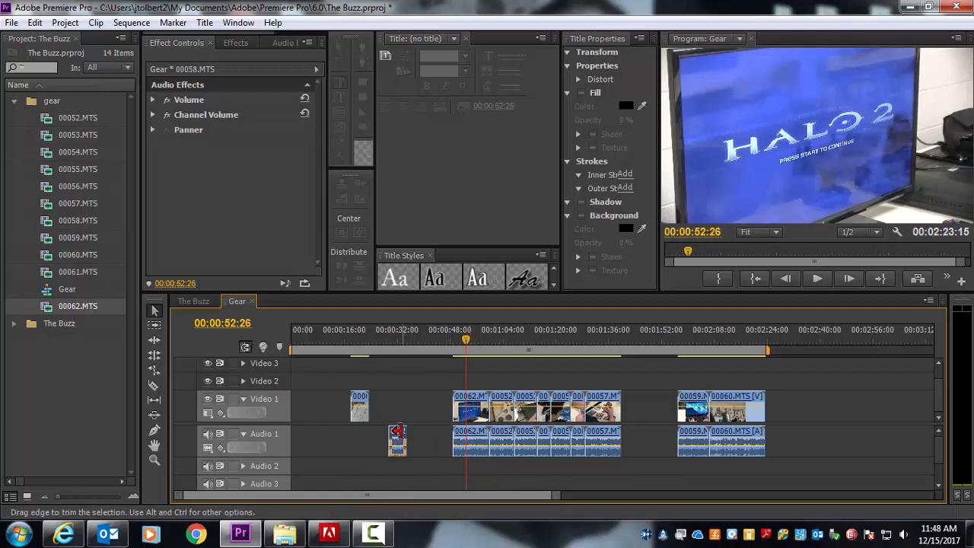
left_click_drag(397, 443, 477, 476)
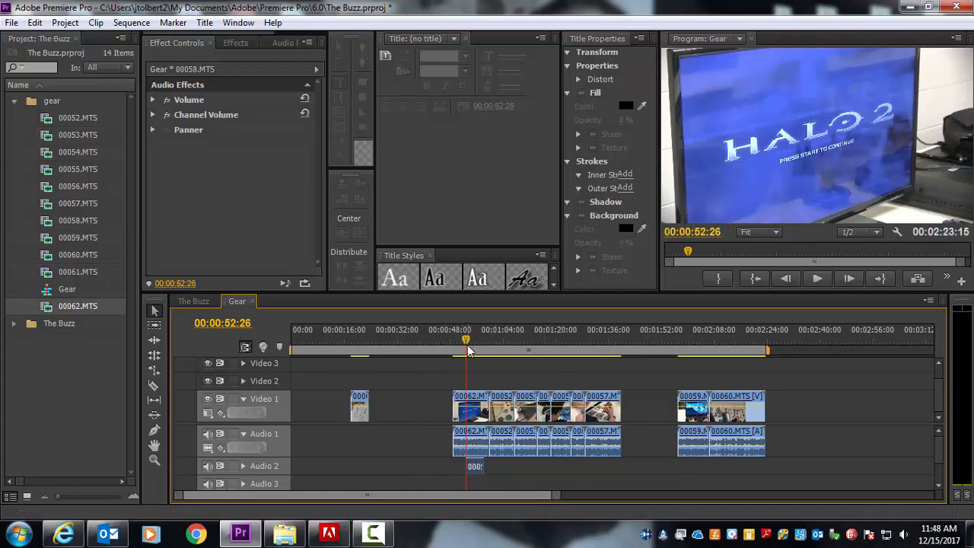
left_click(243, 465)
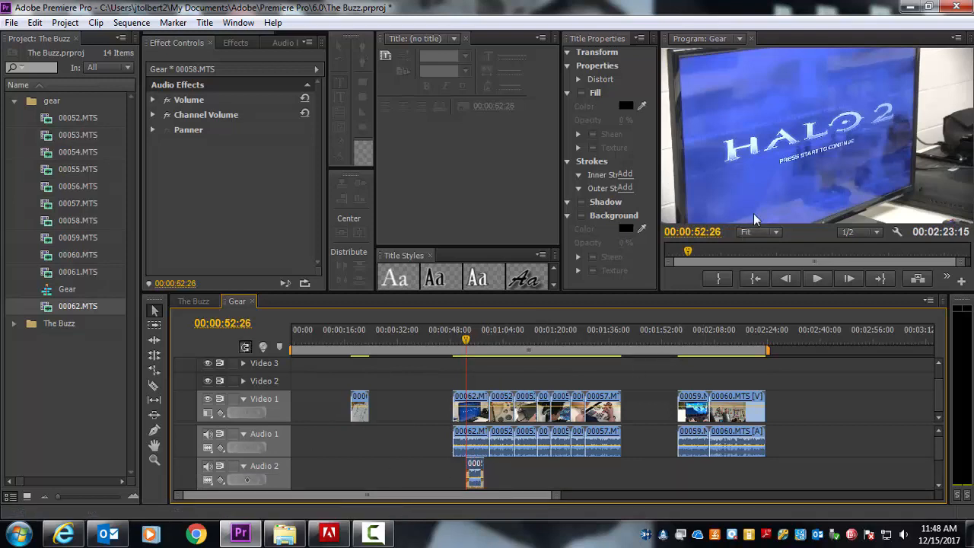
Step: Play the overlapping audio of 00062.MTS and 00058.MTS from 00:00:52:26
key("space")
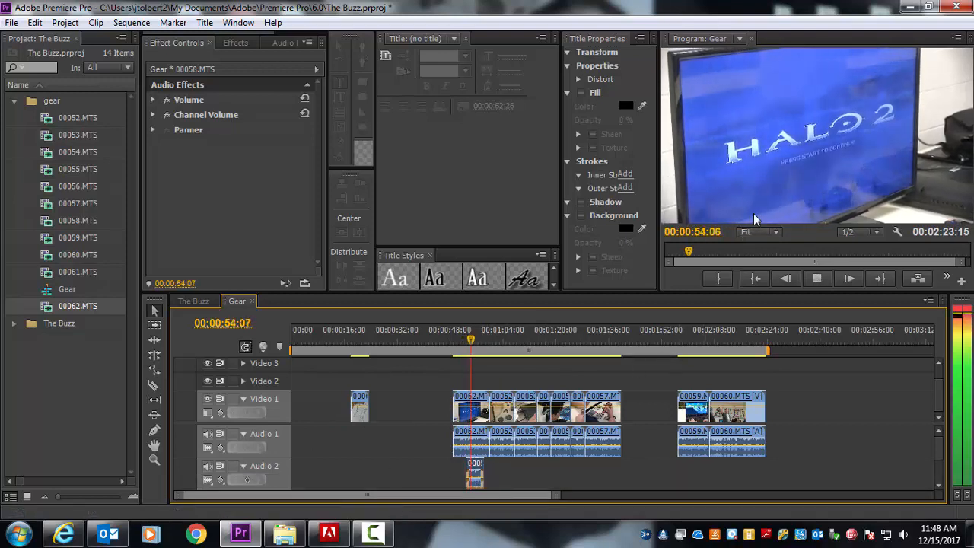
key("space")
left_click_drag(472, 345, 468, 345)
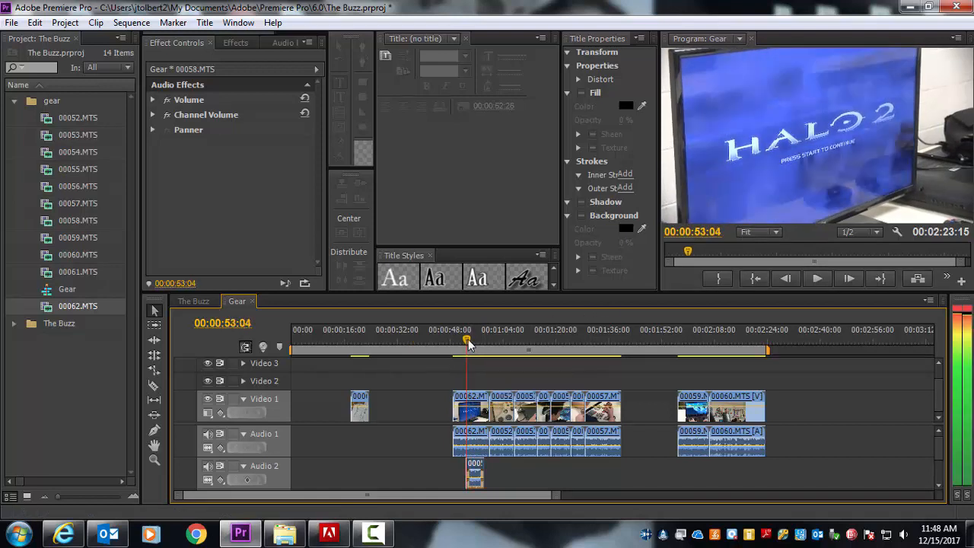
left_click(504, 473)
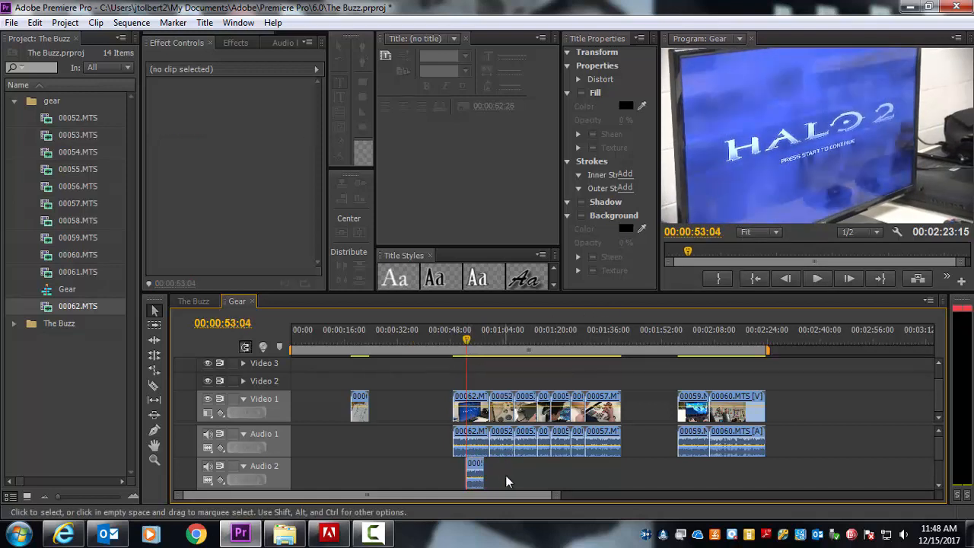
Step: Delete the 00058.MTS audio from Audio 2 and move the 00061.MTS video on Video 1 closer to 00062.MTS
left_click(475, 472)
key("Delete")
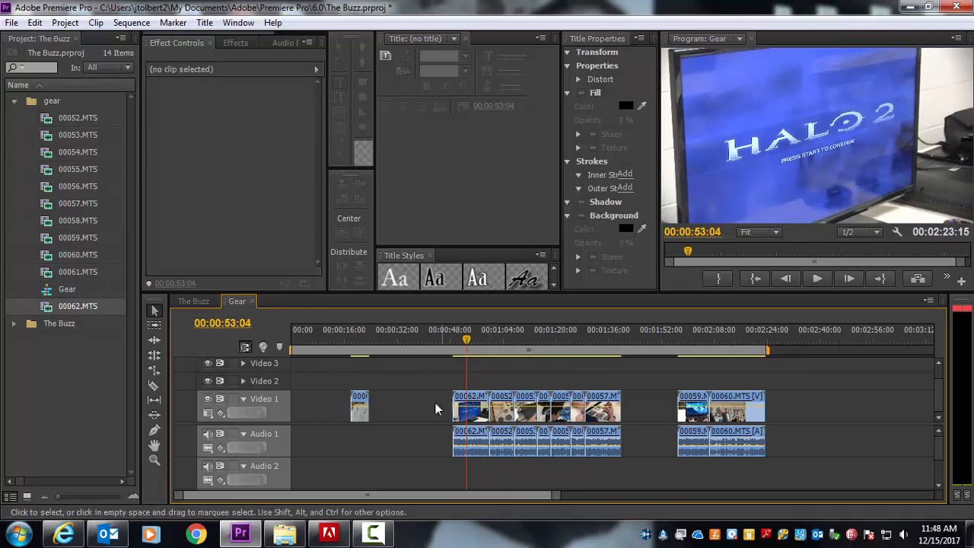
left_click_drag(359, 394, 418, 396)
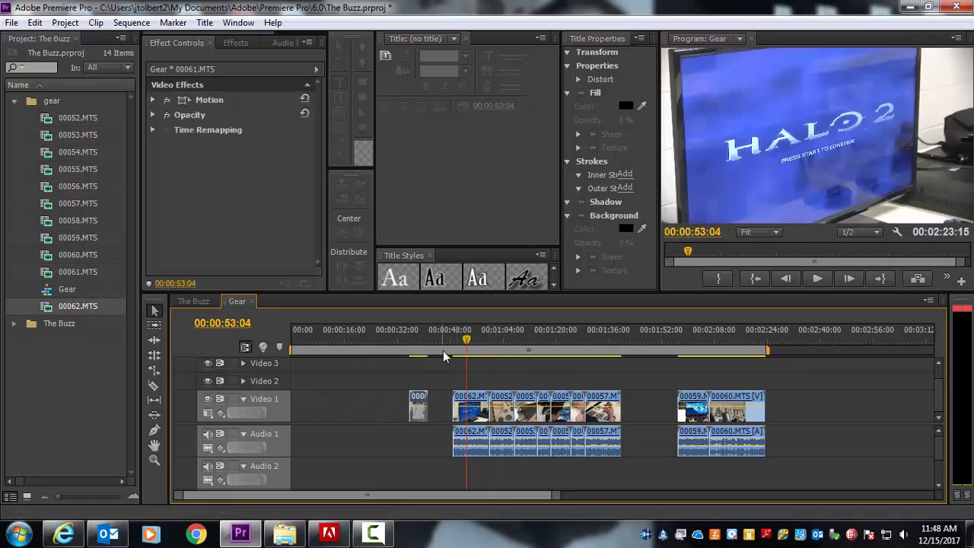
Step: Shift the clips from 00052.MTS through 00057.MTS later, up against 00059.MTS, leaving a gap after 00062.MTS
left_click(419, 348)
left_click_drag(420, 351, 437, 351)
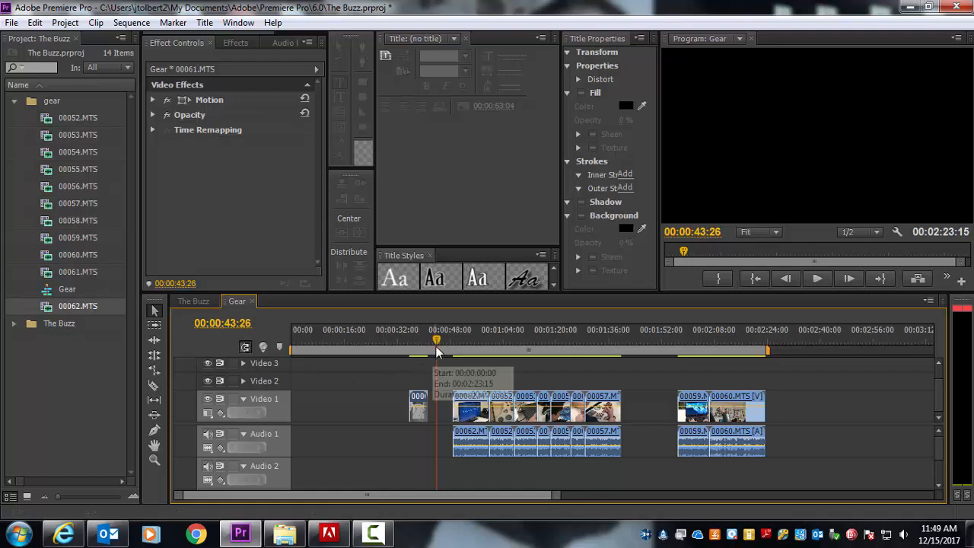
left_click_drag(437, 346, 442, 338)
left_click_drag(505, 403, 563, 409)
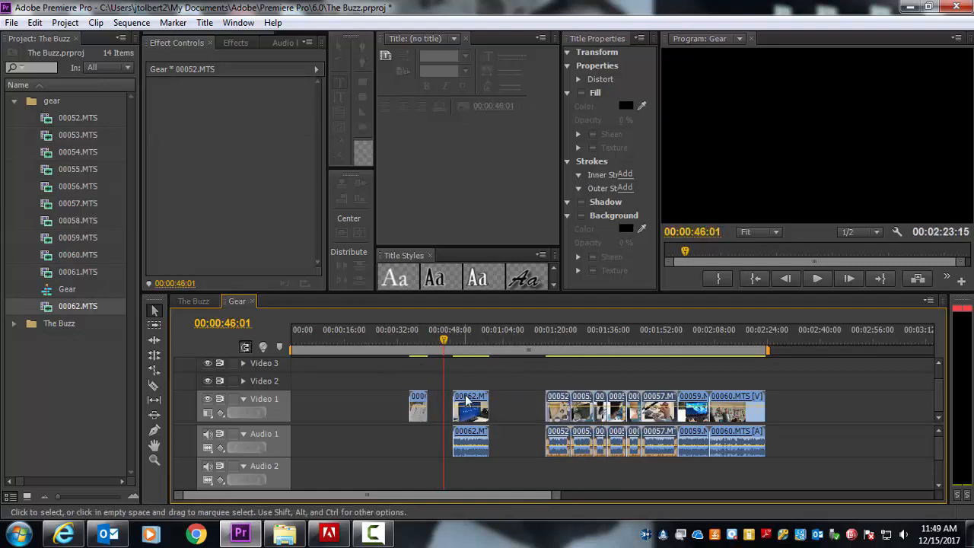
left_click(484, 397)
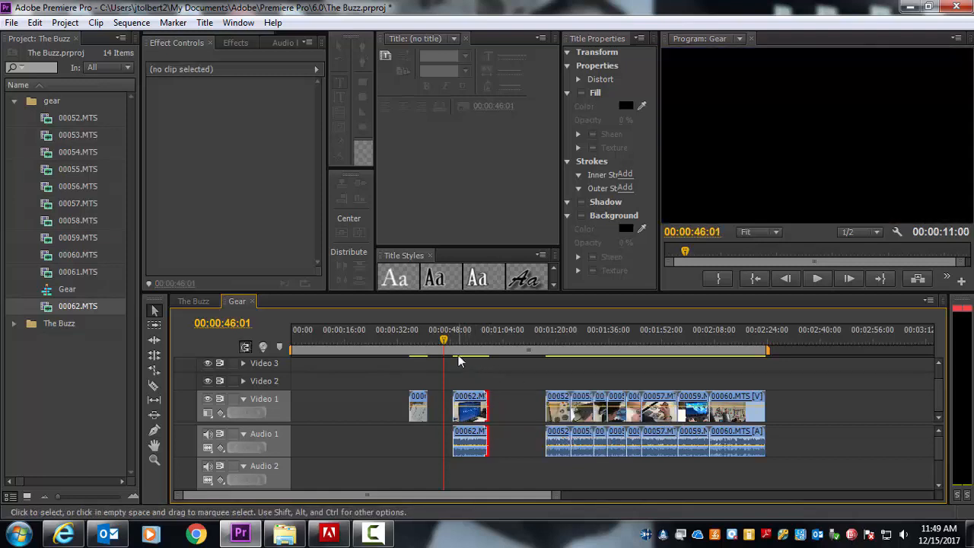
Step: Unlink 00062.MTS, delete only its audio part, and play the remaining video from 00:00:49:01
left_click_drag(448, 337, 453, 337)
left_click(471, 405)
right_click(470, 406)
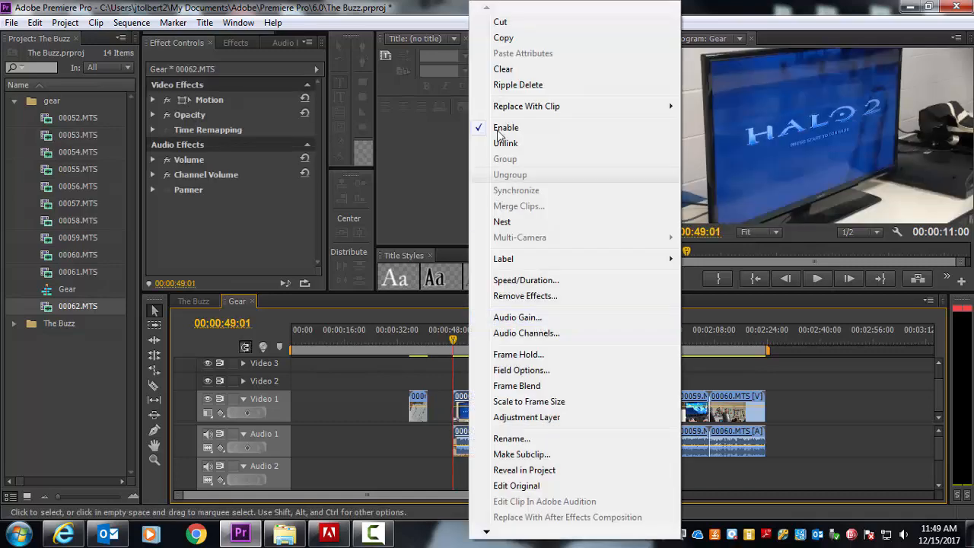
left_click(510, 141)
left_click(470, 441)
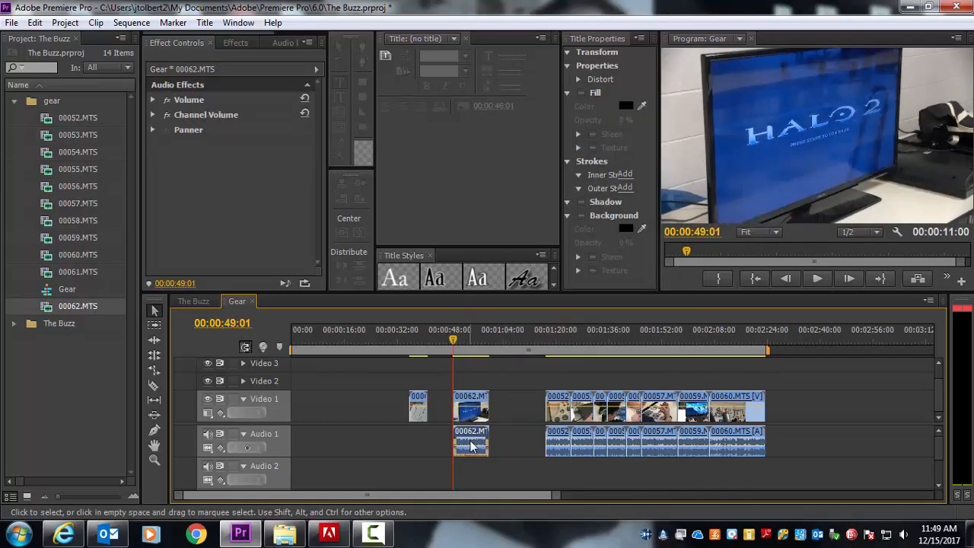
key("Delete")
key("space")
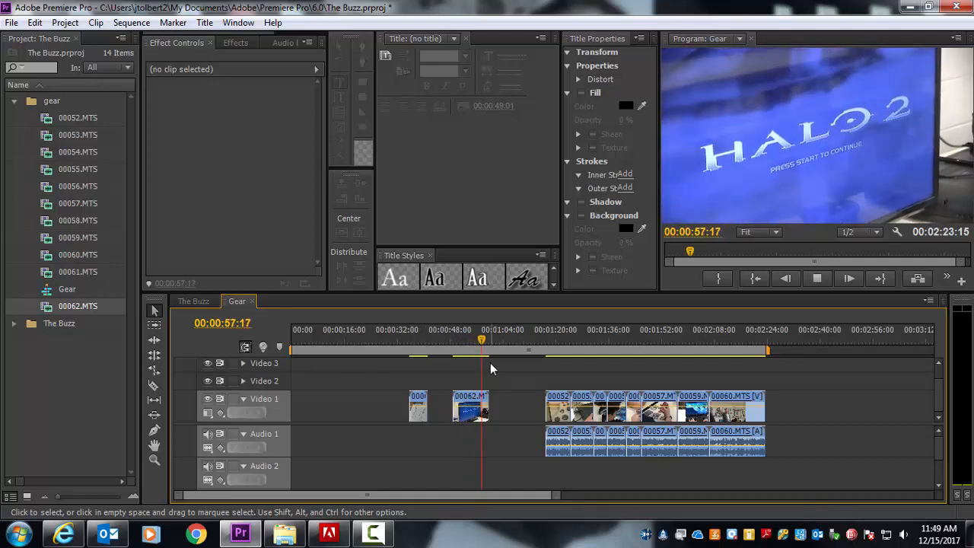
Step: Place the 00061.MTS video on Video 2 above the end of 00062.MTS and play the overlap from 00:00:52:22
left_click_drag(483, 341, 465, 340)
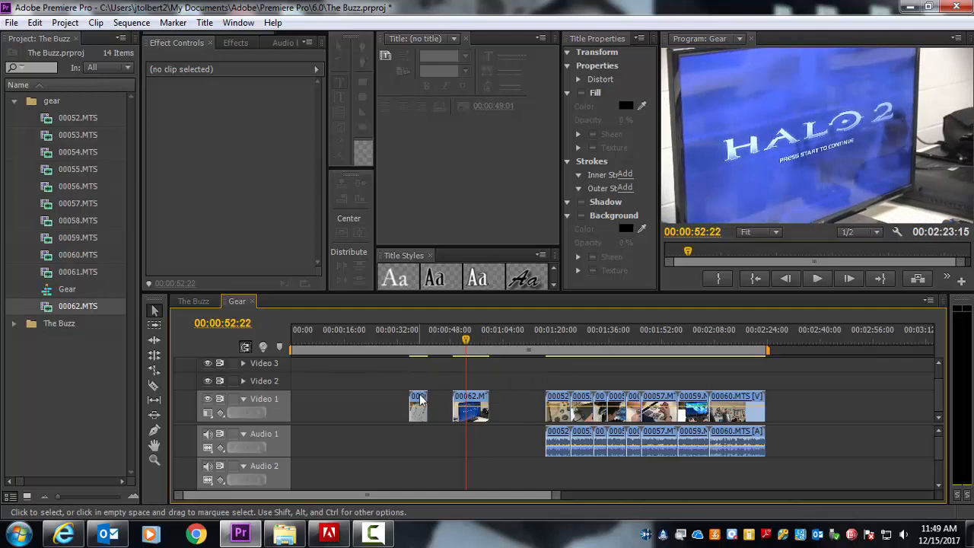
left_click_drag(419, 377, 495, 387)
left_click(500, 361)
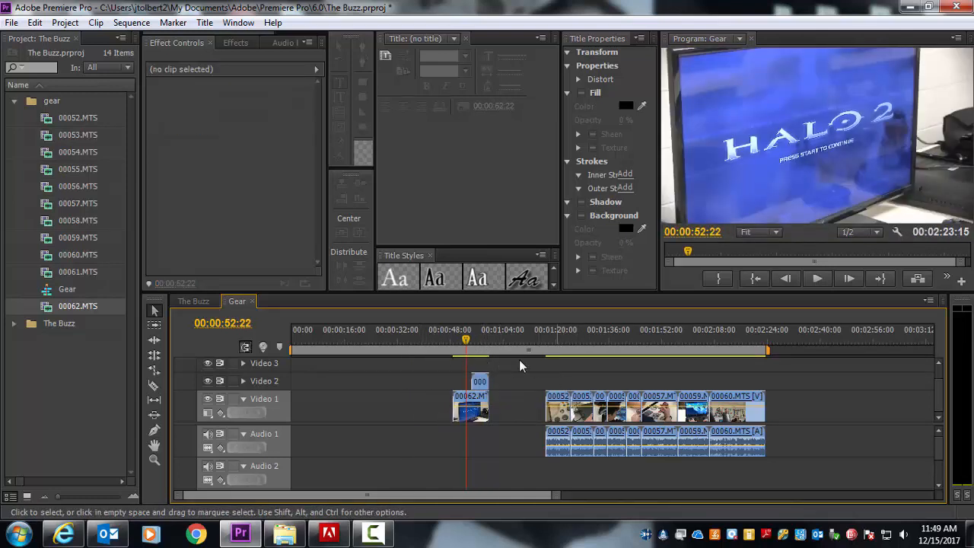
key("space")
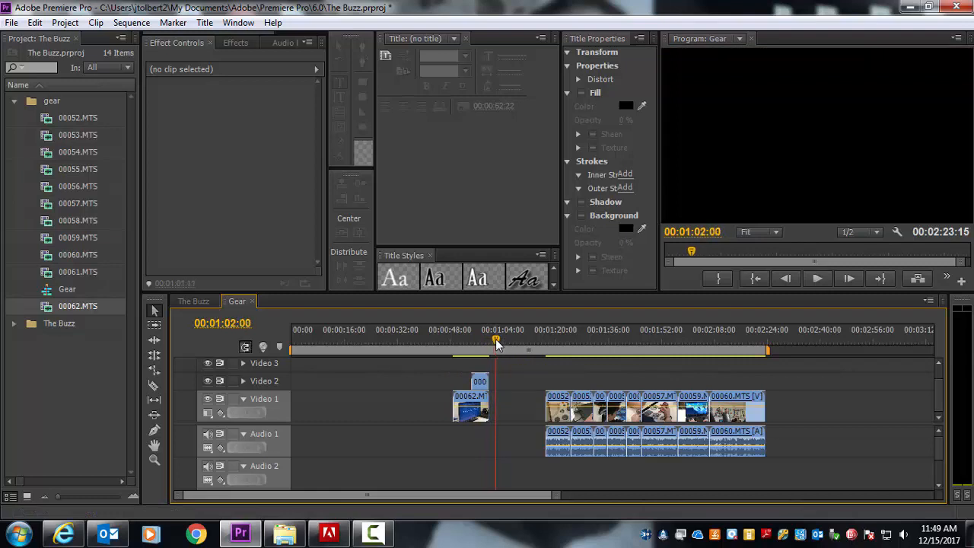
left_click(496, 340)
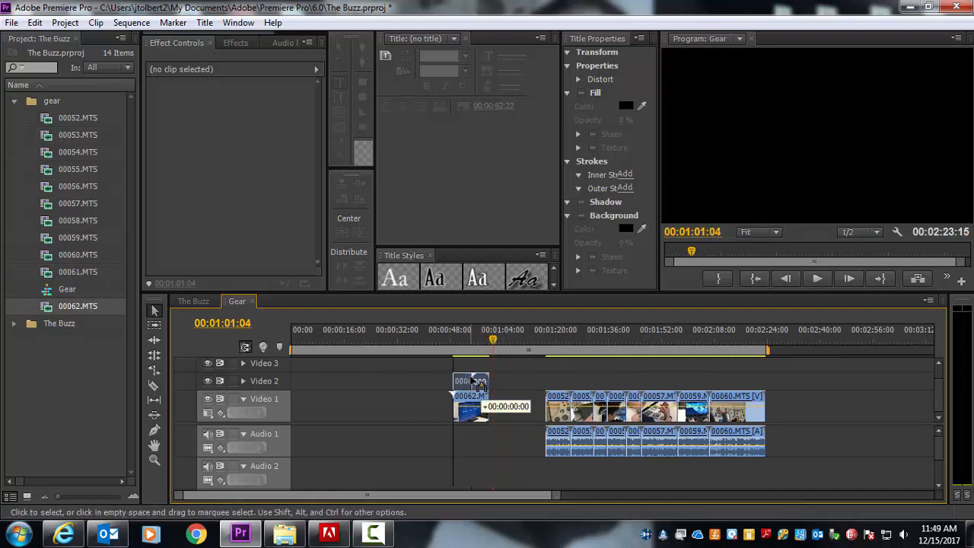
Step: Reposition the 00061.MTS video on Video 2 to start at 00:00:51:13, over the middle of 00062.MTS
left_click_drag(472, 380, 471, 378)
left_click_drag(467, 342, 461, 346)
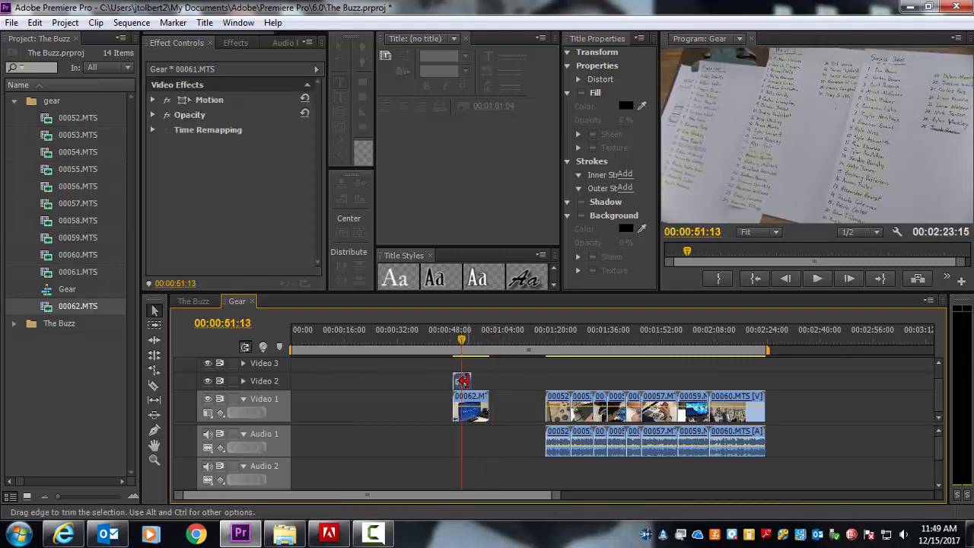
left_click_drag(472, 384, 481, 385)
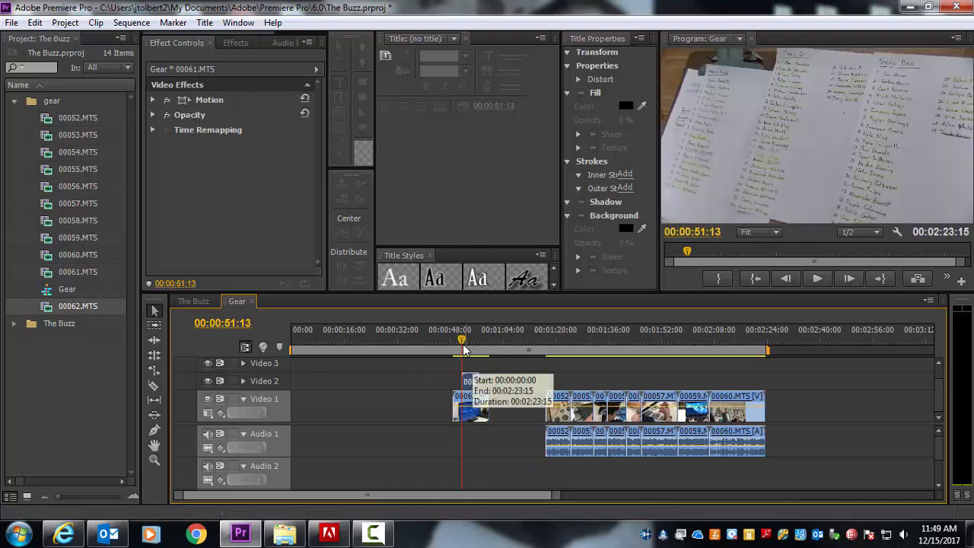
Step: Play 00062.MTS from its start through the 00061.MTS overlay, and return the playhead to 00:00:51:06
left_click(454, 341)
key("space")
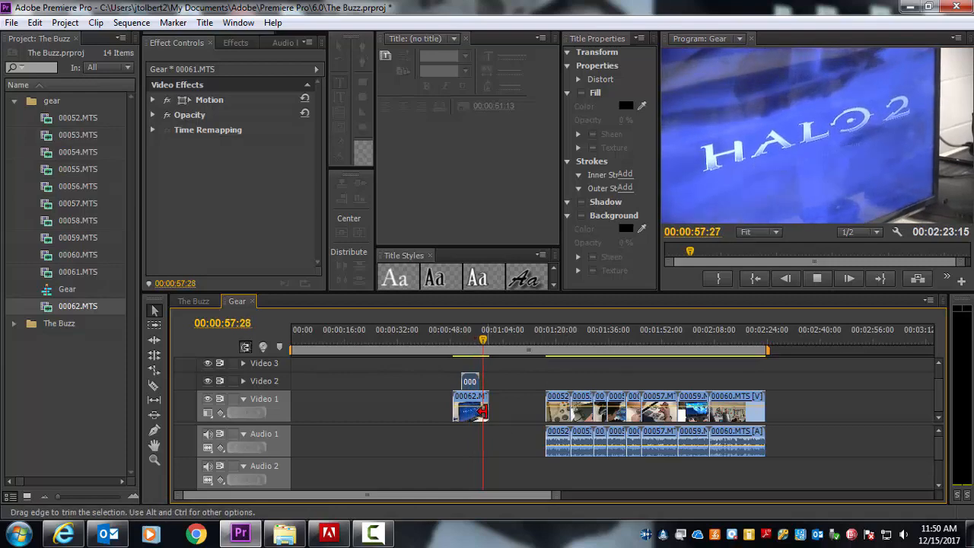
key("space")
left_click_drag(485, 342, 459, 342)
left_click(504, 385)
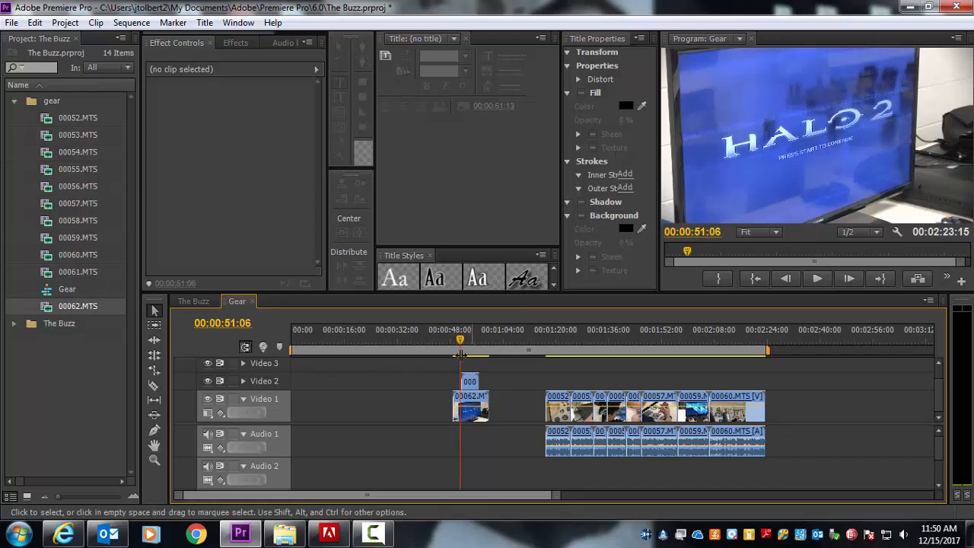
left_click_drag(460, 344, 317, 347)
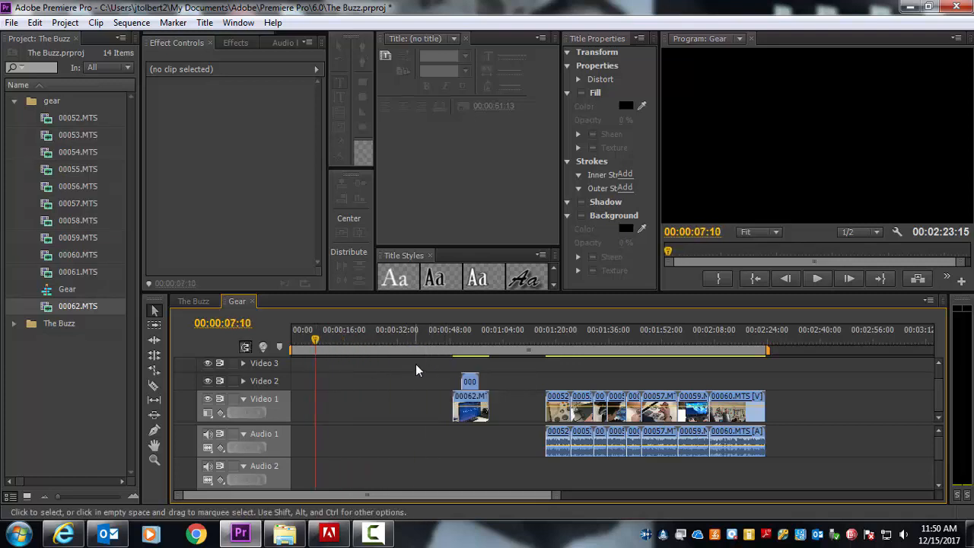
left_click(373, 532)
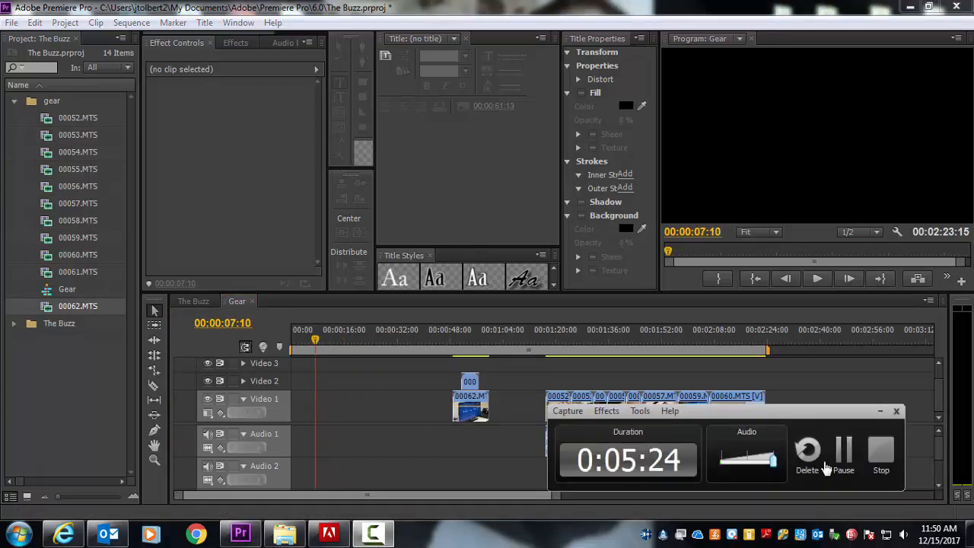